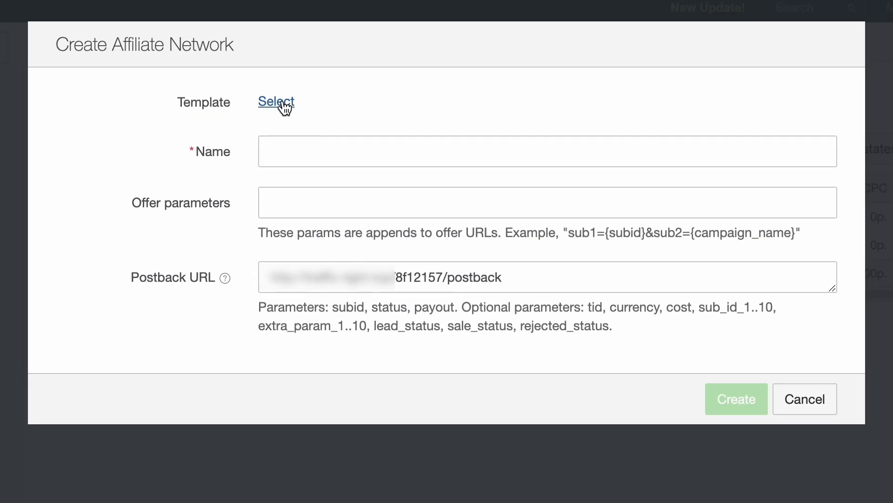
Step: Autofill the new network from the maxbounty.com template, with offer parameter s2={subid} and its postback URL
{"action": "left_click", "coordinate": [285, 107]}
{"action": "type", "text": "max"}
{"action": "left_click", "coordinate": [259, 135]}
{"action": "left_click", "coordinate": [603, 183]}
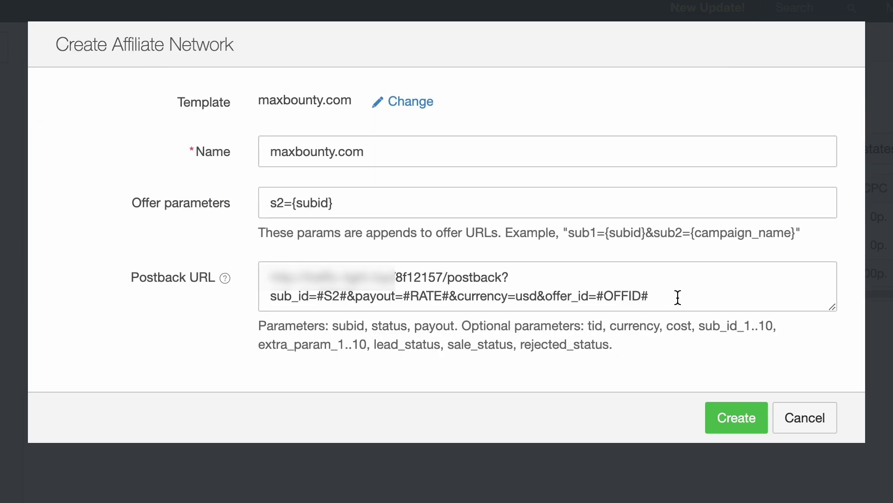
{"action": "triple_click", "coordinate": [678, 297]}
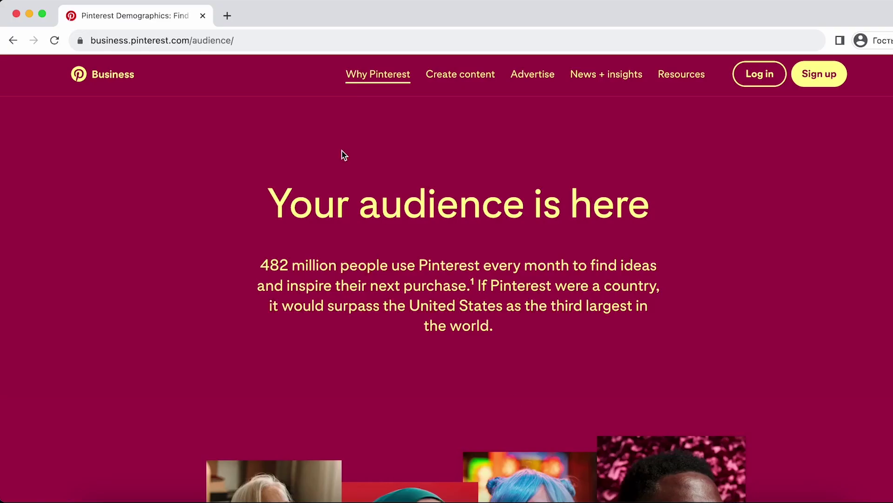
Step: Highlight the audience page address and the 482 million monthly users claim
{"action": "left_click", "coordinate": [262, 37]}
{"action": "left_click_drag", "start_coordinate": [261, 38], "coordinate": [136, 35]}
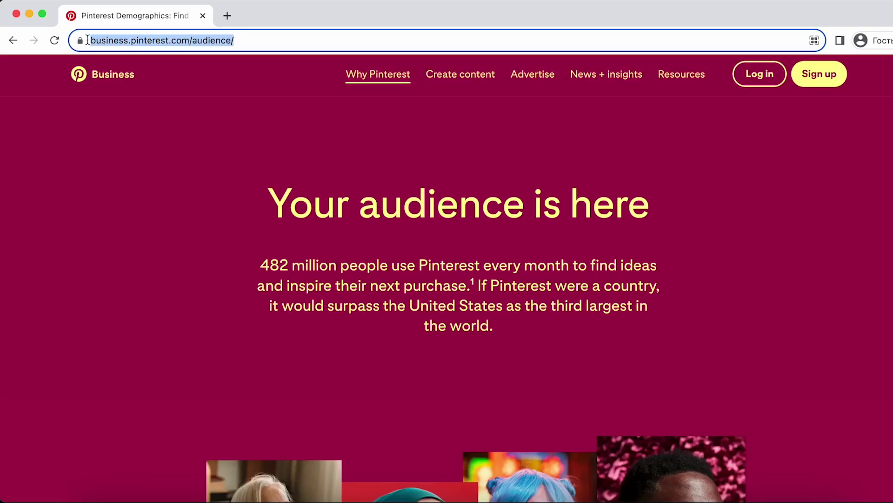
{"action": "left_click", "coordinate": [277, 202]}
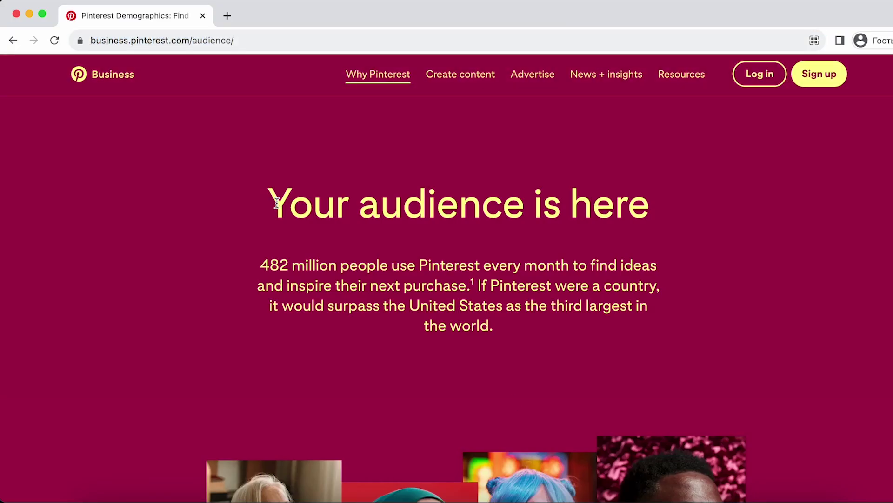
{"action": "left_click_drag", "start_coordinate": [291, 264], "coordinate": [538, 266]}
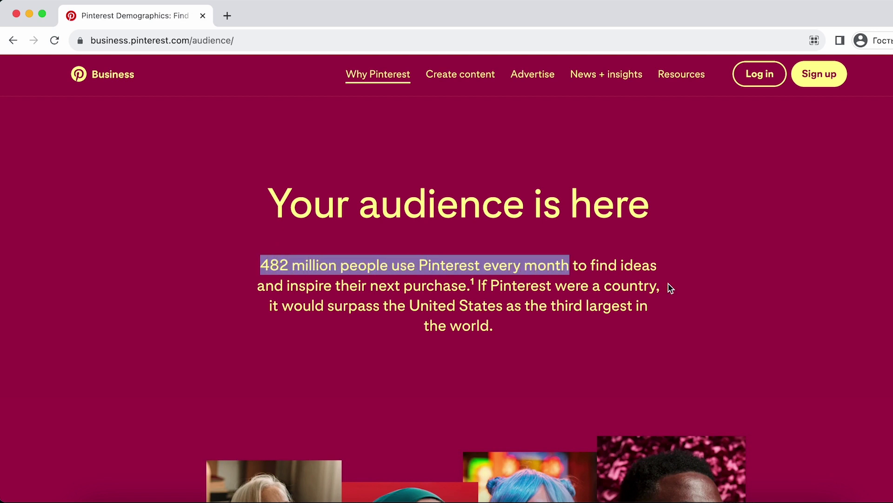
{"action": "left_click", "coordinate": [219, 419]}
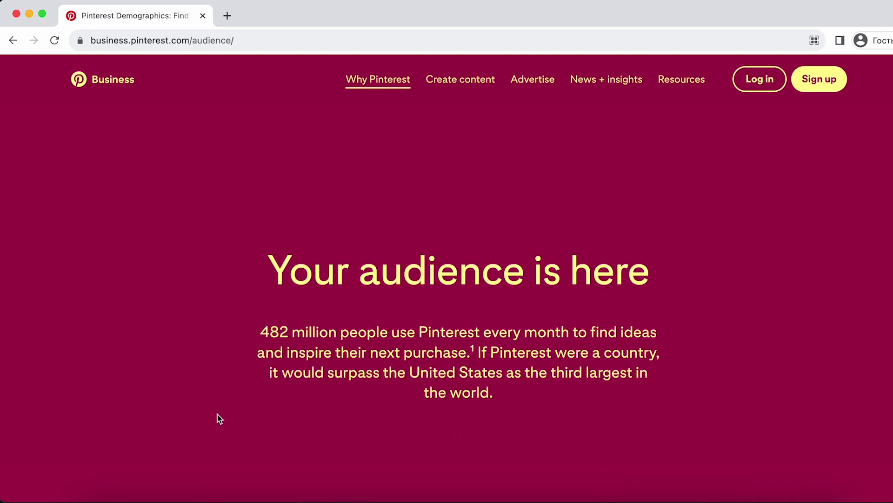
Step: Highlight the 60%, 40%, 35% and 45% audience statistics, then open the analytics menu
{"action": "scroll", "coordinate": [217, 367], "scroll_direction": "down", "scroll_amount": 10}
{"action": "scroll", "coordinate": [218, 362], "scroll_direction": "down", "scroll_amount": 4}
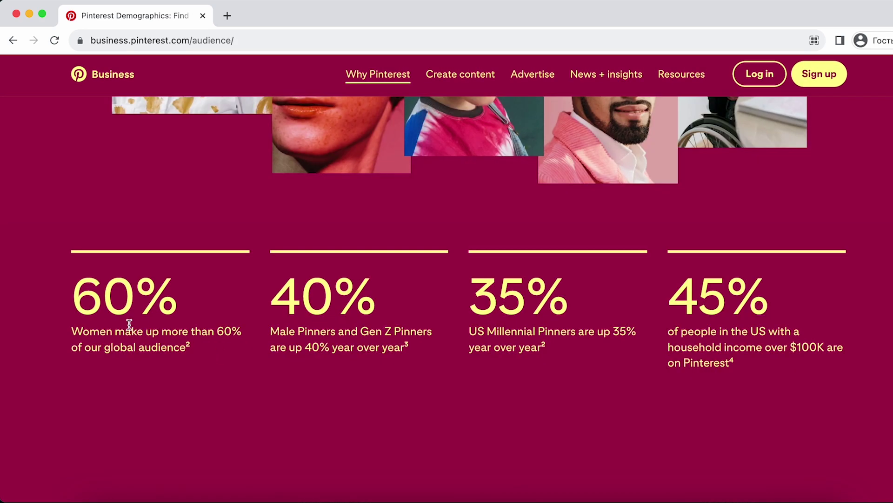
{"action": "left_click_drag", "start_coordinate": [74, 297], "coordinate": [194, 350]}
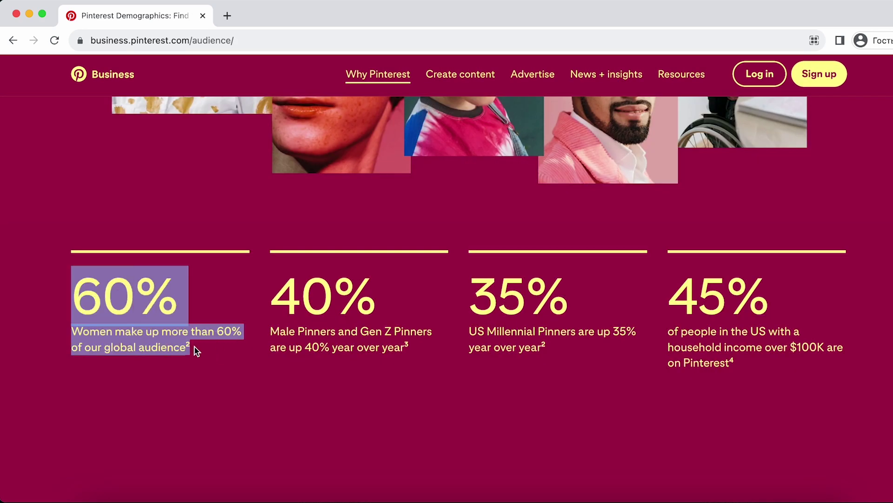
{"action": "left_click_drag", "start_coordinate": [273, 289], "coordinate": [417, 347]}
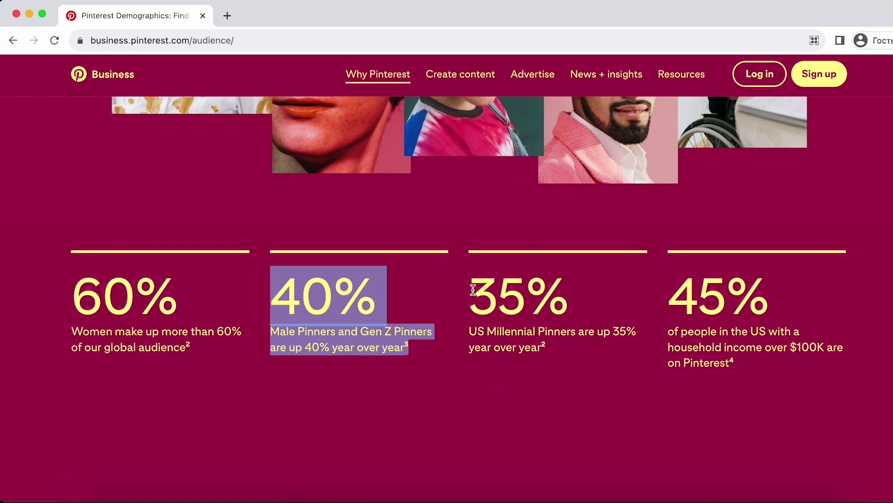
{"action": "left_click_drag", "start_coordinate": [472, 290], "coordinate": [561, 349]}
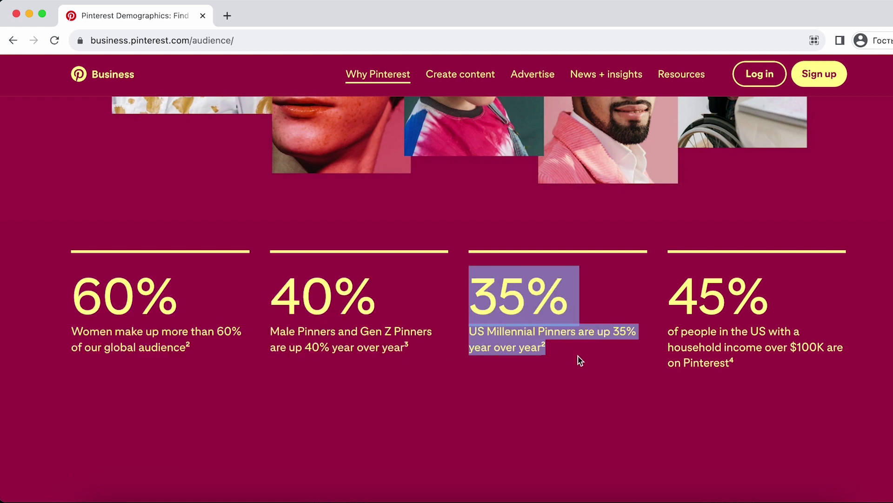
{"action": "left_click_drag", "start_coordinate": [672, 292], "coordinate": [754, 371]}
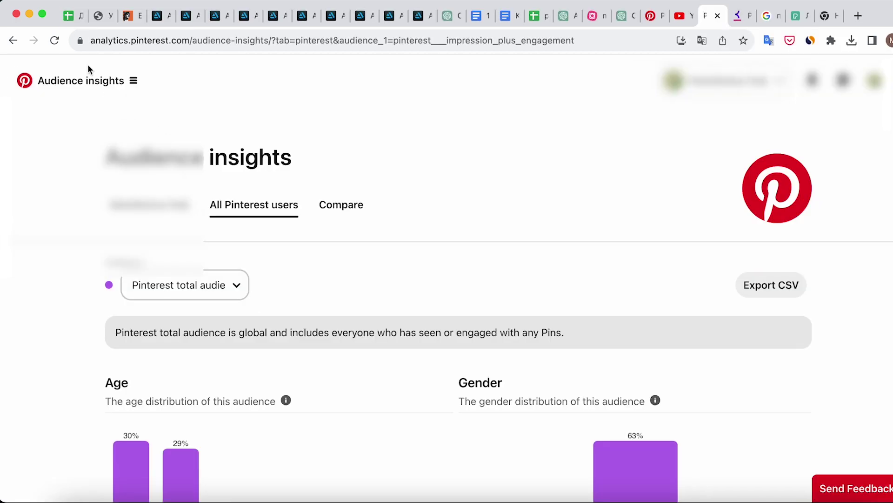
{"action": "left_click", "coordinate": [90, 83]}
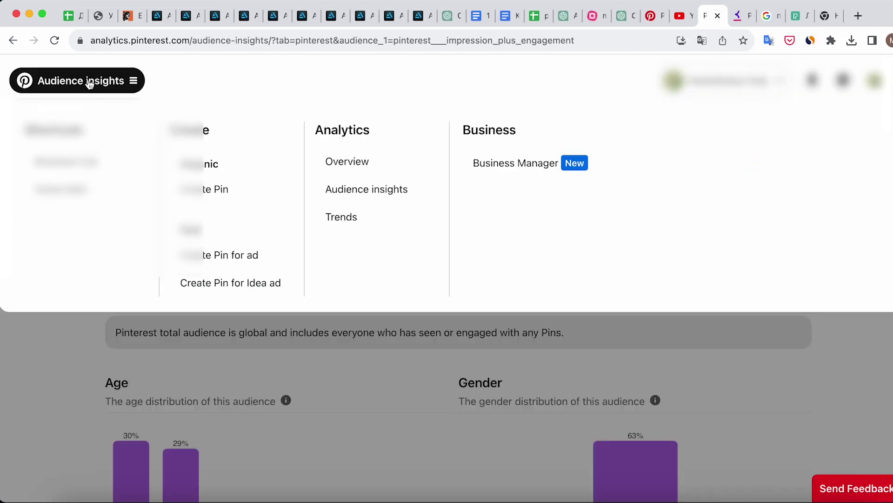
Step: View Audience insights for all Pinterest users, then search Pinterest ideas for 'keto'
{"action": "left_click", "coordinate": [367, 189]}
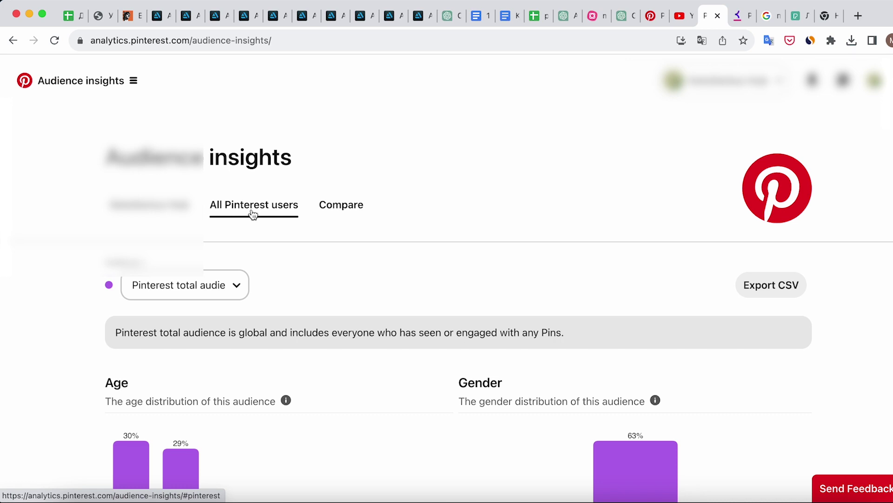
{"action": "scroll", "coordinate": [291, 230], "scroll_direction": "down", "scroll_amount": 5}
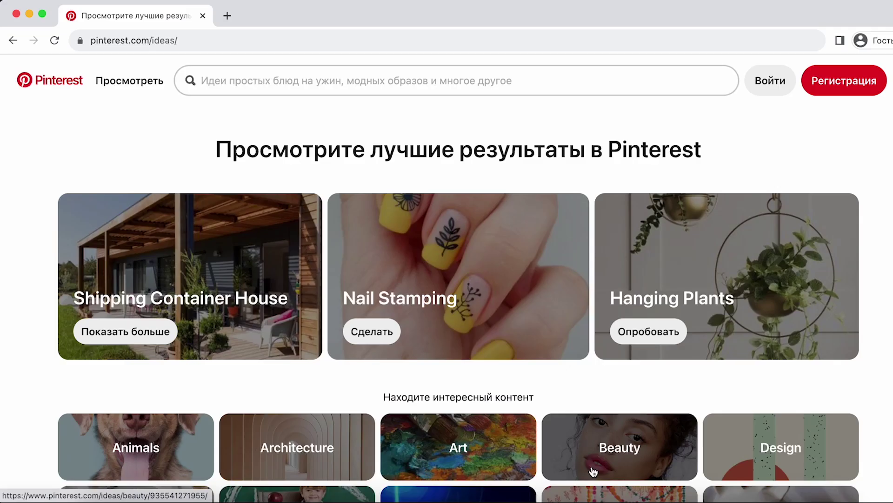
{"action": "left_click", "coordinate": [242, 79]}
{"action": "type", "text": "keto"}
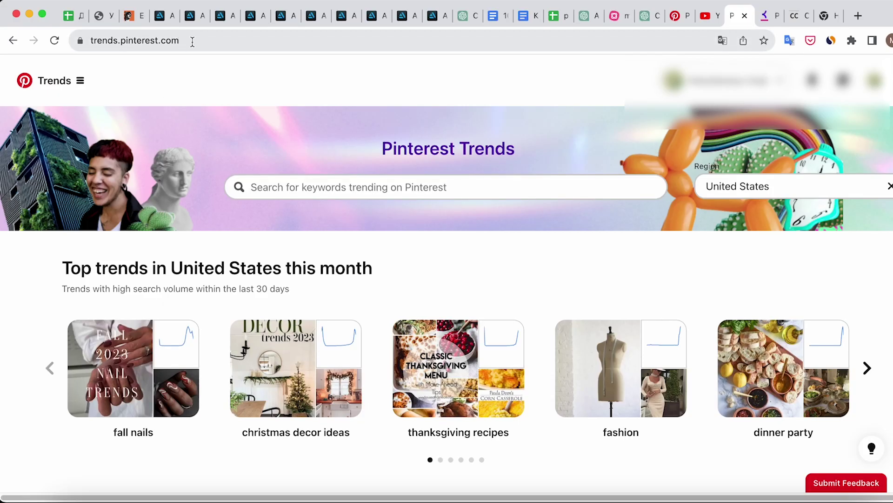
Step: Highlight the trends.pinterest.com address and browse this month's top US trends
{"action": "left_click_drag", "start_coordinate": [189, 41], "coordinate": [93, 41]}
{"action": "left_click", "coordinate": [155, 76]}
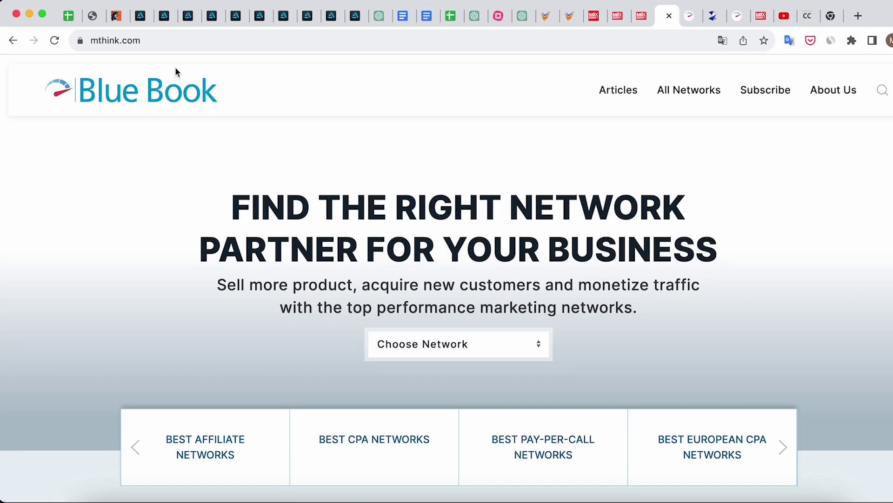
Step: Open the Best CPA Networks ranking from the mThink Blue Book homepage
{"action": "left_click_drag", "start_coordinate": [142, 41], "coordinate": [83, 42]}
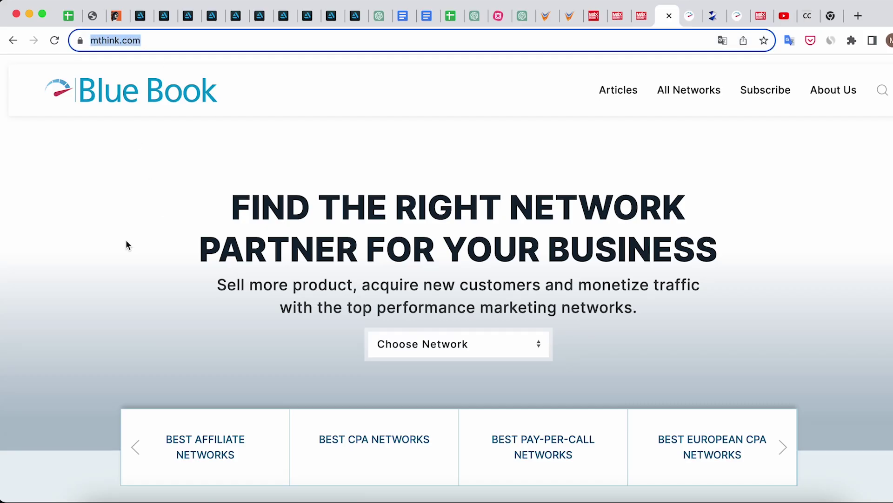
{"action": "left_click", "coordinate": [103, 255]}
{"action": "left_click", "coordinate": [364, 461]}
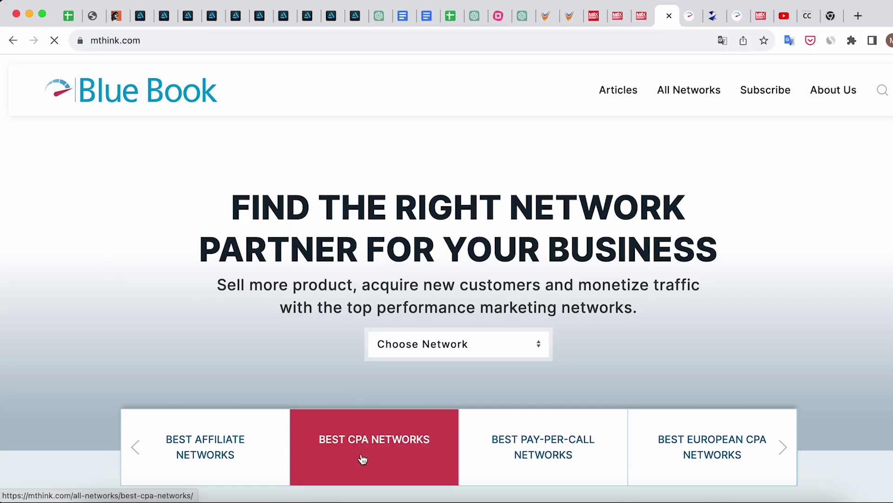
{"action": "scroll", "coordinate": [386, 400], "scroll_direction": "down", "scroll_amount": 3}
{"action": "scroll", "coordinate": [416, 358], "scroll_direction": "down", "scroll_amount": 1}
Step: Scroll the Top CPA Networks 2023 list down to MaxBounty at #3, then close the tab
{"action": "left_click_drag", "start_coordinate": [275, 316], "coordinate": [579, 355]}
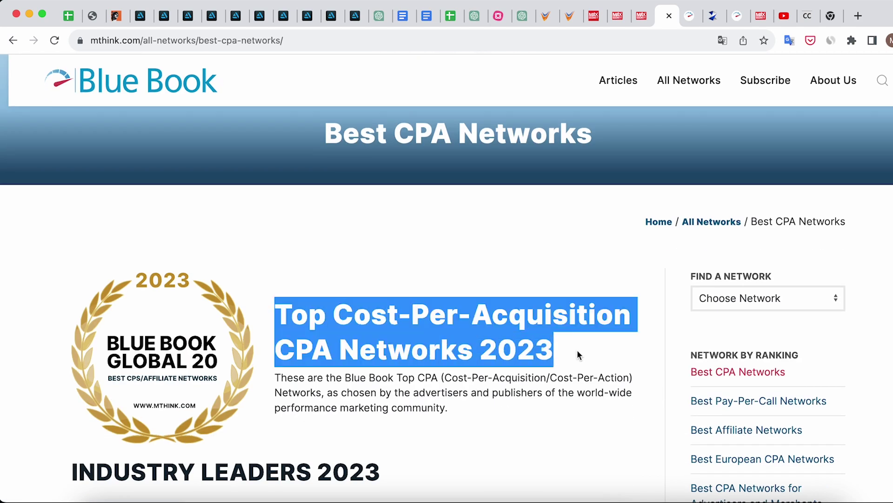
{"action": "left_click", "coordinate": [479, 367]}
{"action": "scroll", "coordinate": [478, 367], "scroll_direction": "down", "scroll_amount": 6}
{"action": "scroll", "coordinate": [478, 371], "scroll_direction": "down", "scroll_amount": 12}
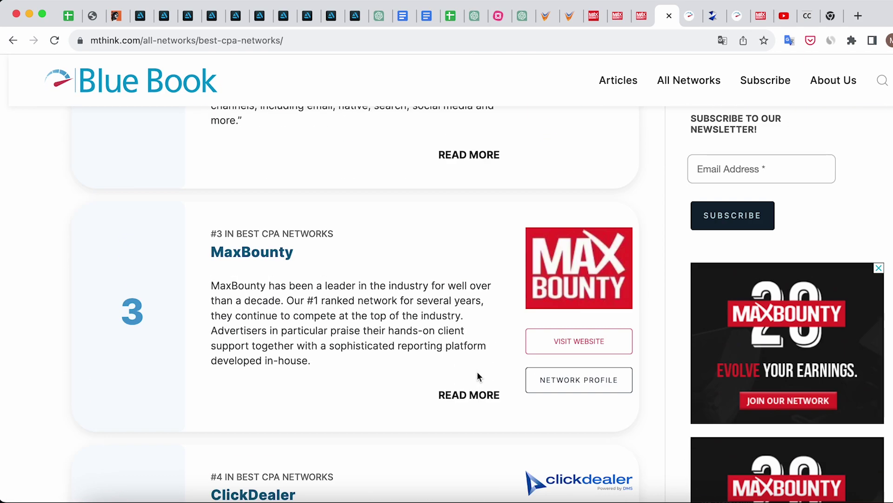
{"action": "key", "text": "super+w"}
{"action": "left_click_drag", "start_coordinate": [154, 41], "coordinate": [86, 40]}
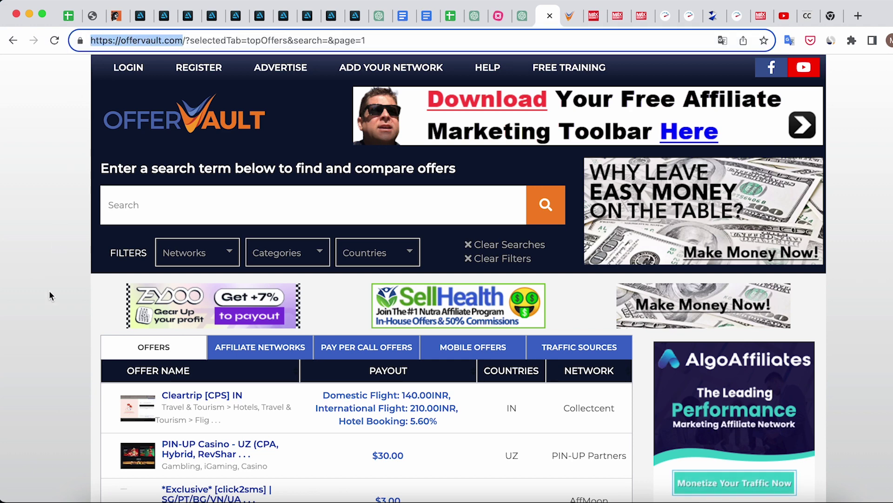
Step: Show OfferVault's Affiliate Networks listing and scroll through it
{"action": "left_click", "coordinate": [45, 328]}
{"action": "left_click", "coordinate": [262, 353]}
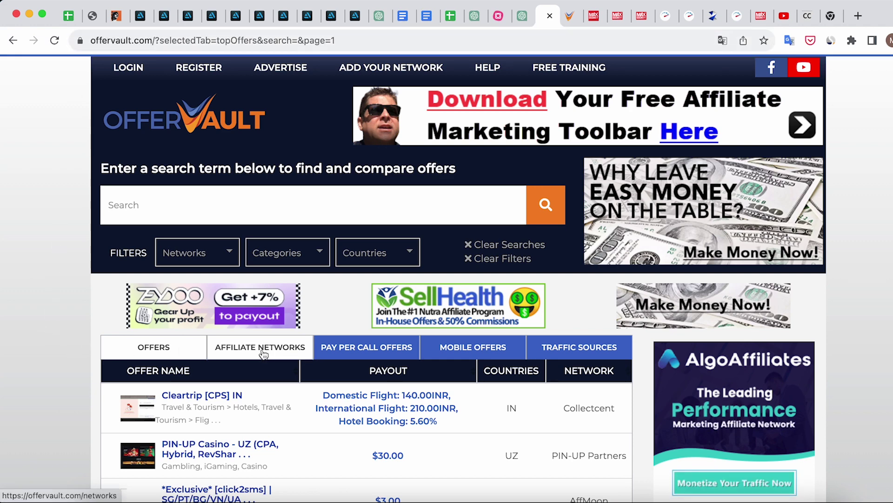
{"action": "scroll", "coordinate": [261, 353], "scroll_direction": "down", "scroll_amount": 1}
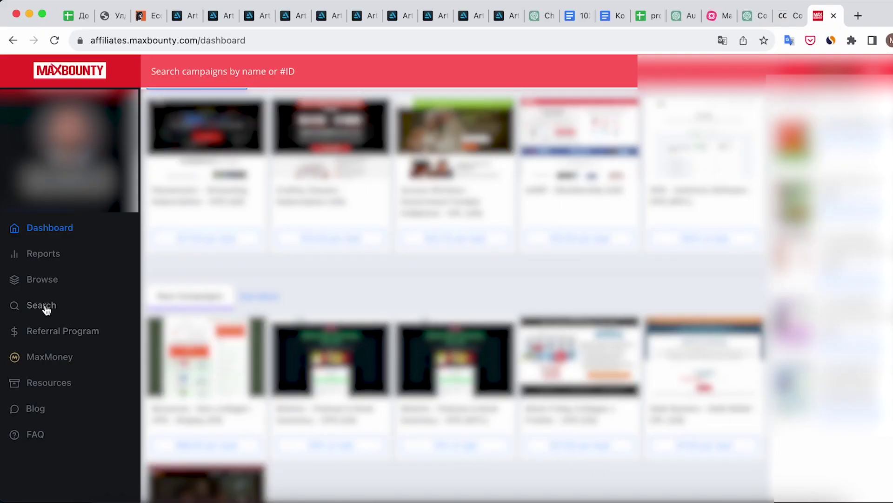
Step: Search MaxBounty campaigns in the Health category, Diet sub-category
{"action": "left_click", "coordinate": [45, 308]}
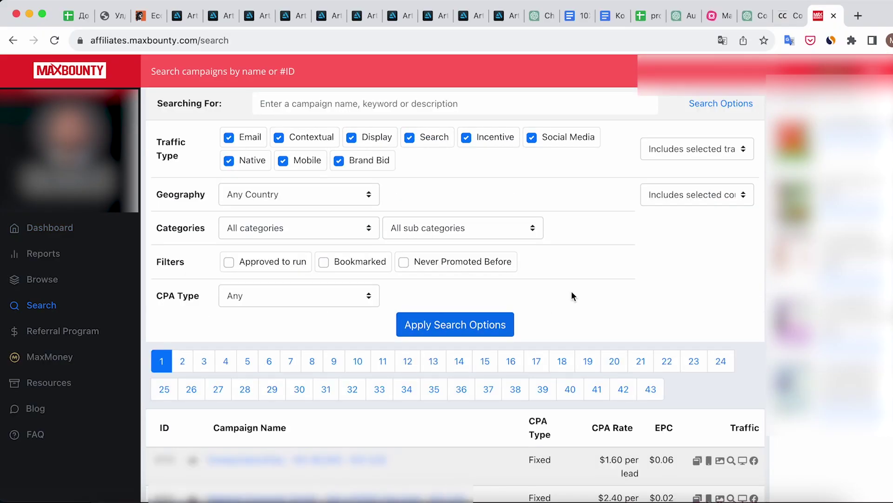
{"action": "left_click", "coordinate": [359, 233]}
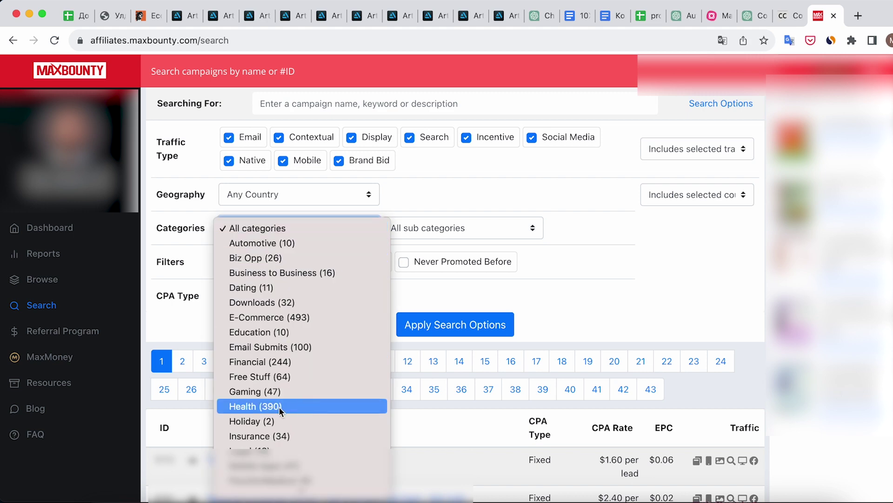
{"action": "left_click", "coordinate": [260, 406]}
{"action": "left_click", "coordinate": [463, 228]}
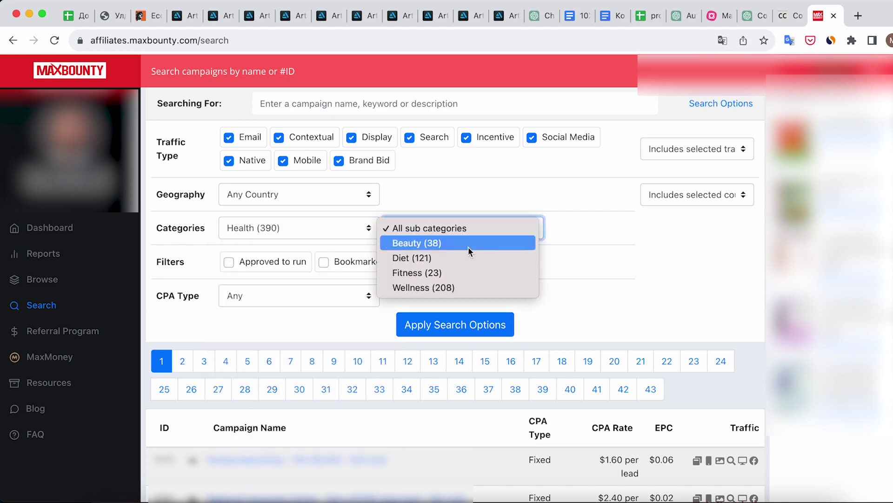
{"action": "left_click", "coordinate": [431, 258]}
{"action": "left_click", "coordinate": [463, 325]}
Step: Review the Health - Diet results, noting the CPA type and $100.00 per lead rate
{"action": "scroll", "coordinate": [575, 256], "scroll_direction": "down", "scroll_amount": 4}
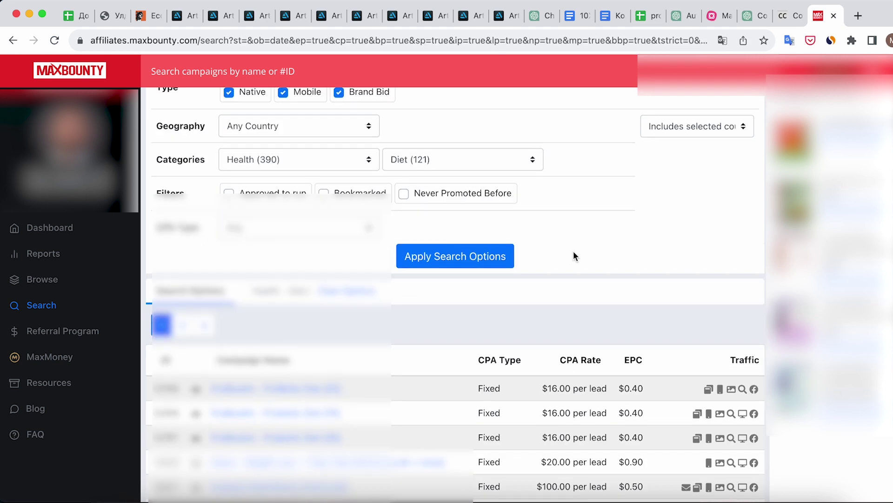
{"action": "scroll", "coordinate": [573, 247], "scroll_direction": "down", "scroll_amount": 2}
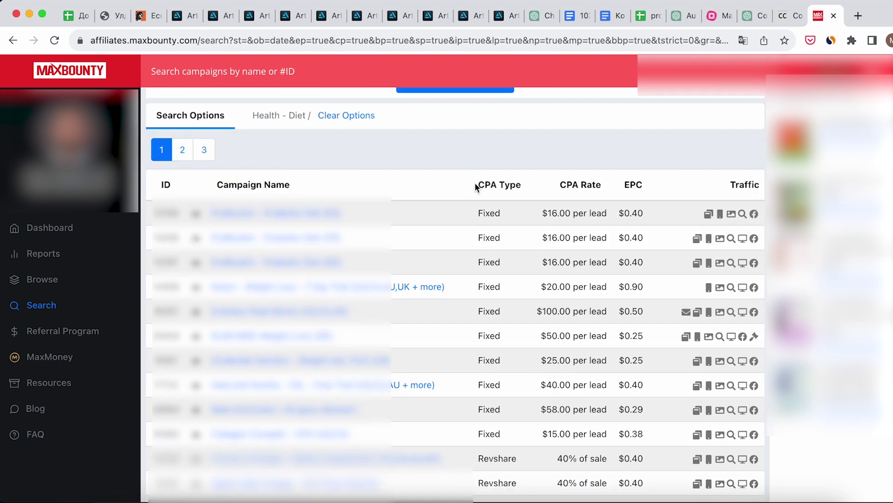
{"action": "left_click_drag", "start_coordinate": [477, 185], "coordinate": [523, 185]}
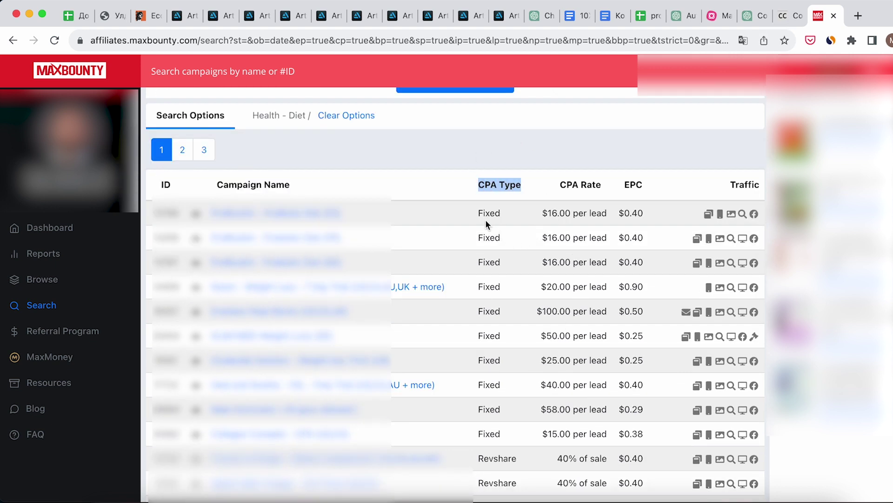
{"action": "scroll", "coordinate": [484, 234], "scroll_direction": "down", "scroll_amount": 1}
{"action": "scroll", "coordinate": [484, 235], "scroll_direction": "down", "scroll_amount": 1}
{"action": "left_click_drag", "start_coordinate": [477, 371], "coordinate": [500, 371]}
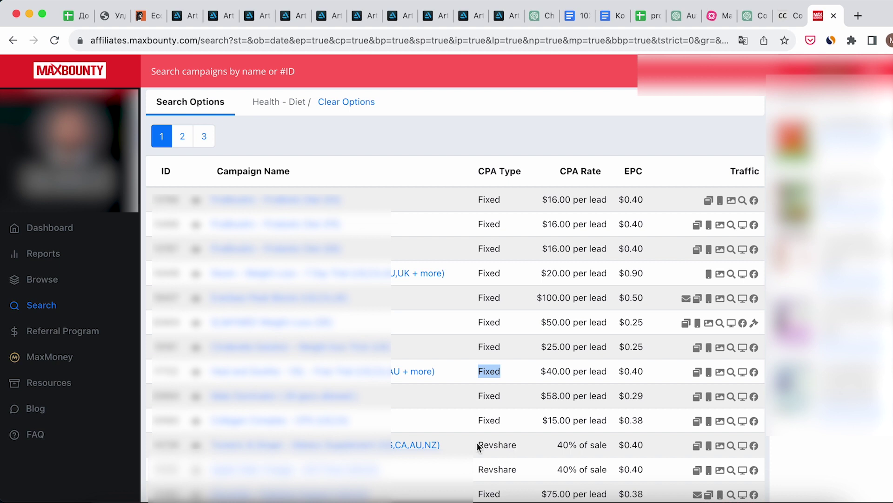
{"action": "left_click_drag", "start_coordinate": [478, 444], "coordinate": [515, 446]}
{"action": "left_click", "coordinate": [515, 445]}
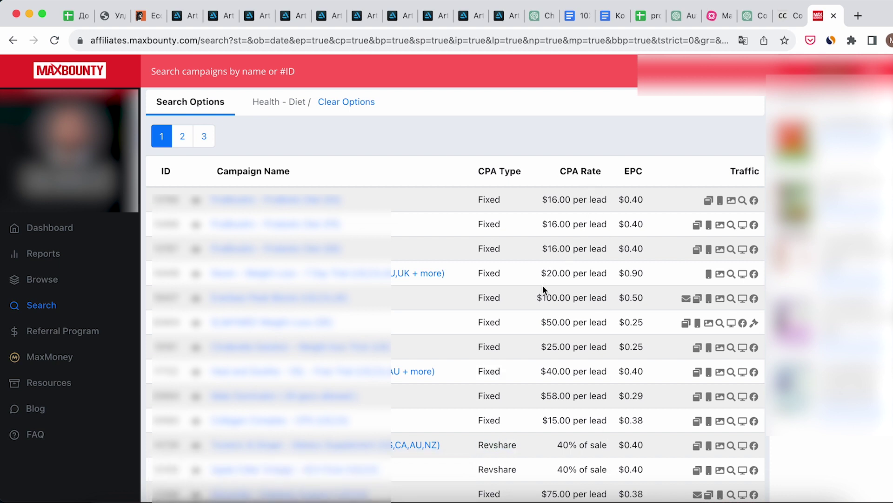
{"action": "left_click_drag", "start_coordinate": [535, 297], "coordinate": [610, 303]}
{"action": "scroll", "coordinate": [610, 303], "scroll_direction": "up", "scroll_amount": 1}
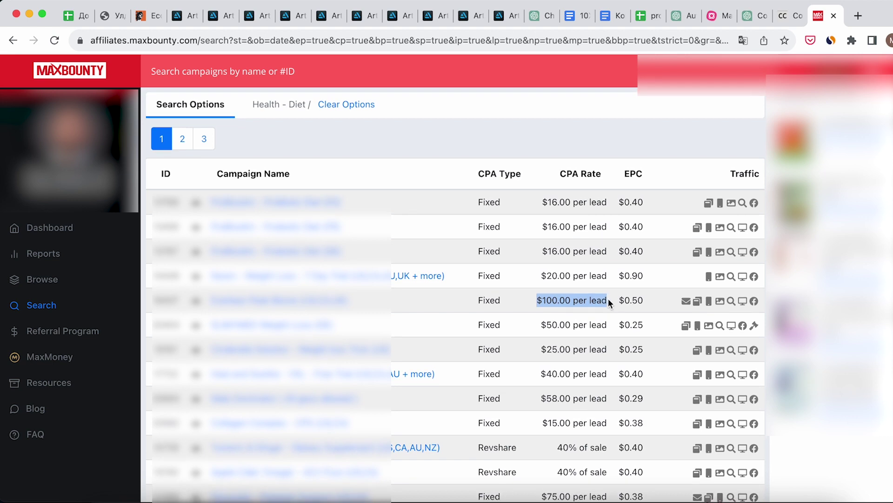
{"action": "left_click", "coordinate": [624, 311]}
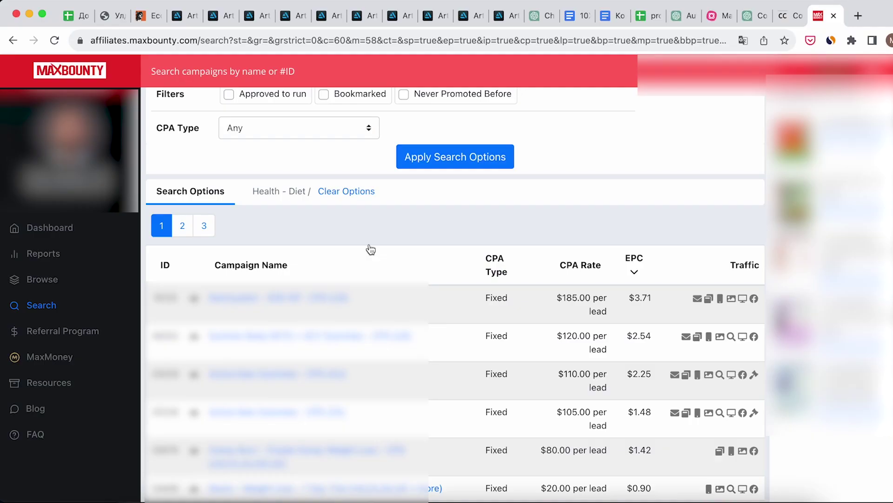
Step: Limit results to offers approved to run, sort by EPC, and open a campaign
{"action": "scroll", "coordinate": [255, 101], "scroll_direction": "up", "scroll_amount": 1}
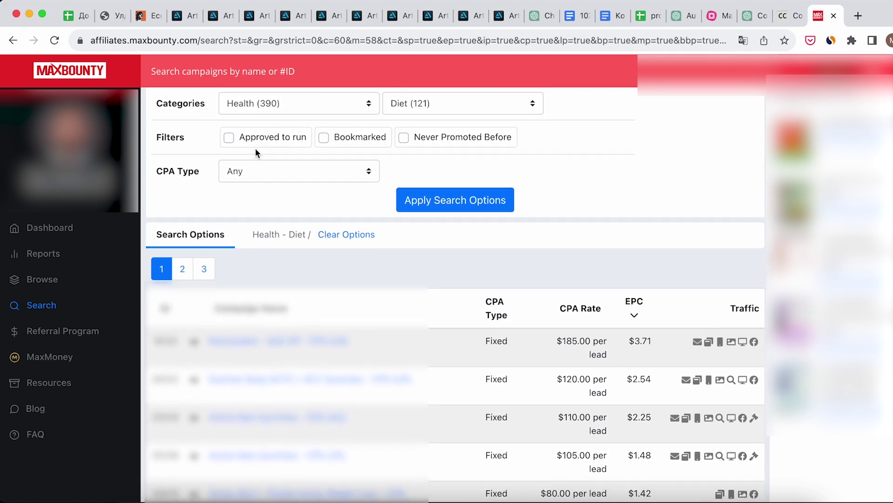
{"action": "left_click", "coordinate": [253, 138]}
{"action": "left_click", "coordinate": [415, 205]}
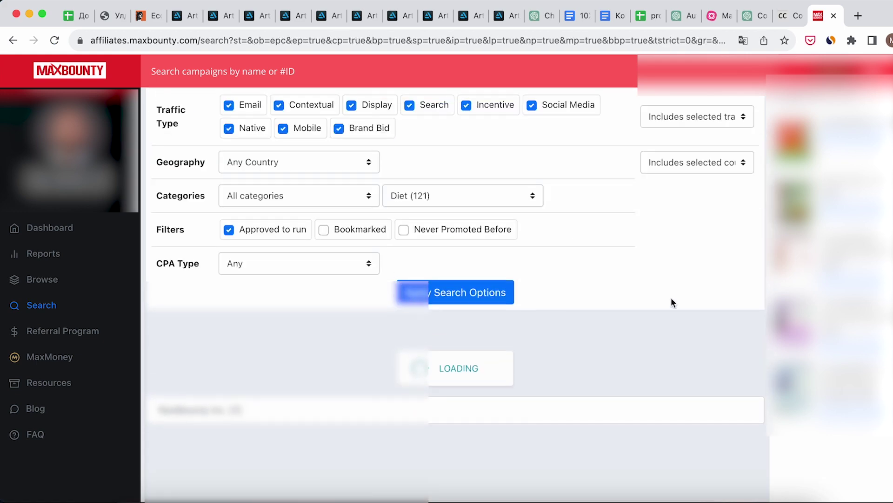
{"action": "scroll", "coordinate": [674, 310], "scroll_direction": "down", "scroll_amount": 2}
{"action": "left_click", "coordinate": [652, 276]}
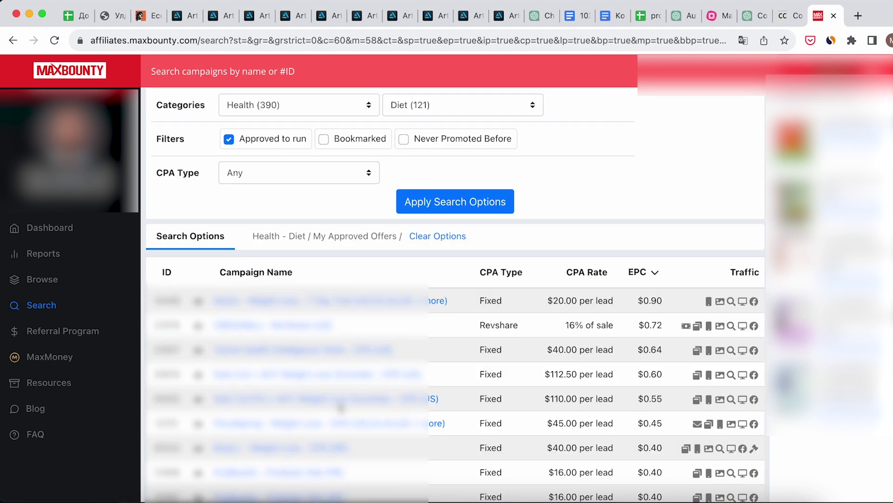
{"action": "left_click", "coordinate": [299, 377]}
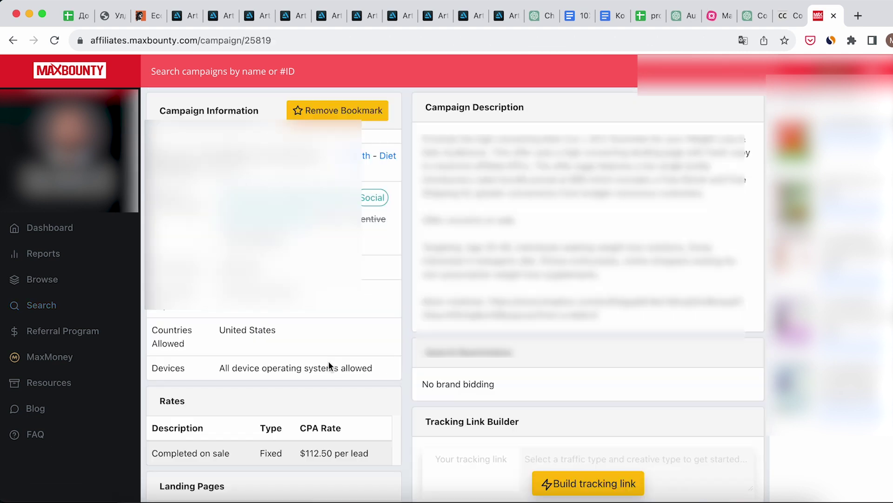
Step: Review the campaign description, traffic types and landing pages, then preview the Sample landing page
{"action": "left_click_drag", "start_coordinate": [421, 137], "coordinate": [646, 355]}
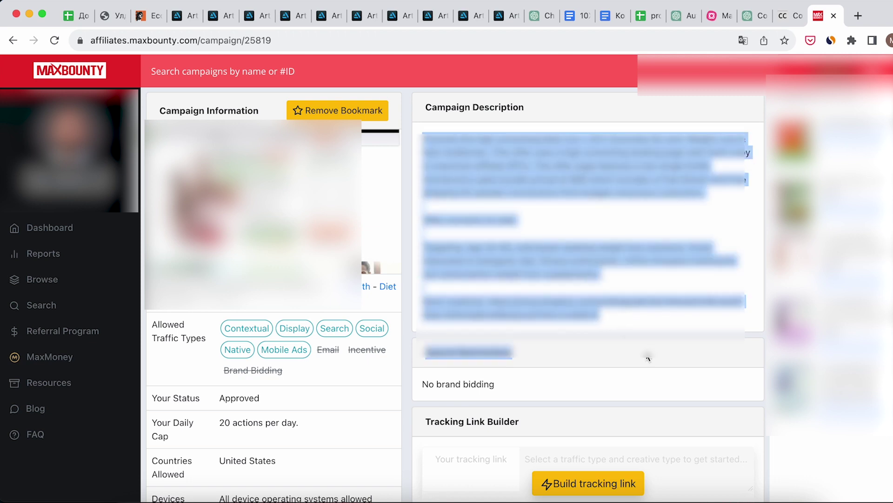
{"action": "left_click", "coordinate": [646, 355]}
{"action": "left_click_drag", "start_coordinate": [152, 324], "coordinate": [207, 339]}
{"action": "scroll", "coordinate": [196, 340], "scroll_direction": "down", "scroll_amount": 3}
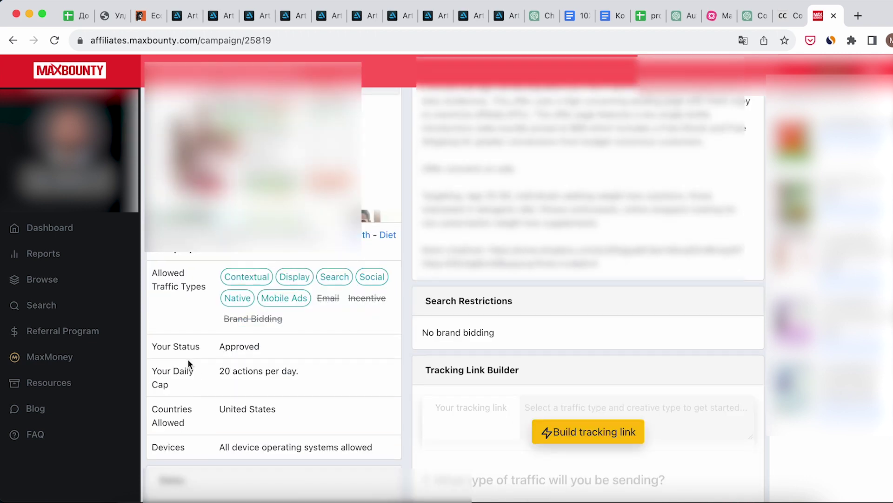
{"action": "left_click_drag", "start_coordinate": [153, 355], "coordinate": [220, 371]}
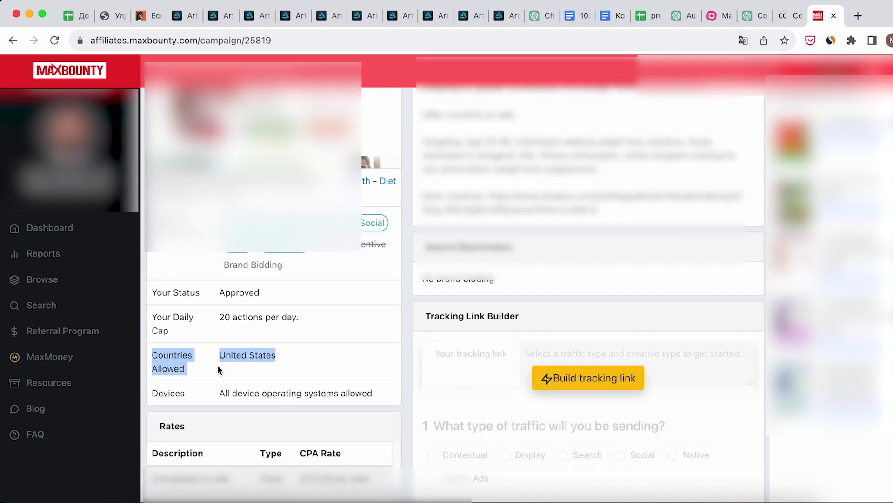
{"action": "scroll", "coordinate": [196, 326], "scroll_direction": "down", "scroll_amount": 6}
{"action": "left_click_drag", "start_coordinate": [159, 270], "coordinate": [257, 271]}
{"action": "left_click", "coordinate": [259, 270]}
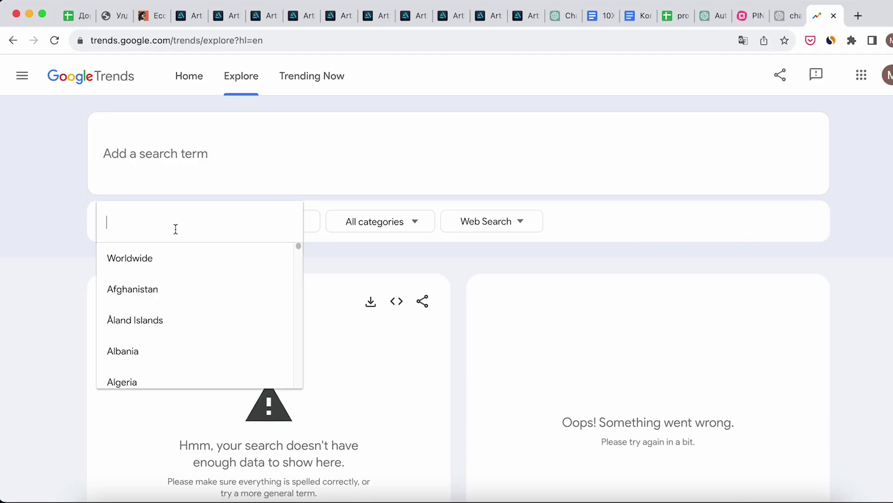
Step: Search 'Keto Cut' worldwide over the past 5 years
{"action": "left_click", "coordinate": [146, 266]}
{"action": "left_click", "coordinate": [277, 228]}
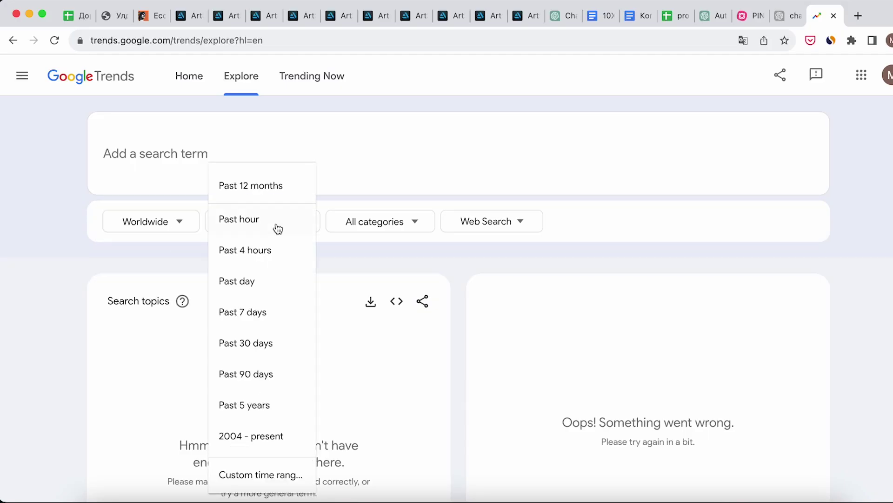
{"action": "left_click", "coordinate": [255, 405]}
{"action": "left_click", "coordinate": [231, 160]}
{"action": "type", "text": "Keto Cut"}
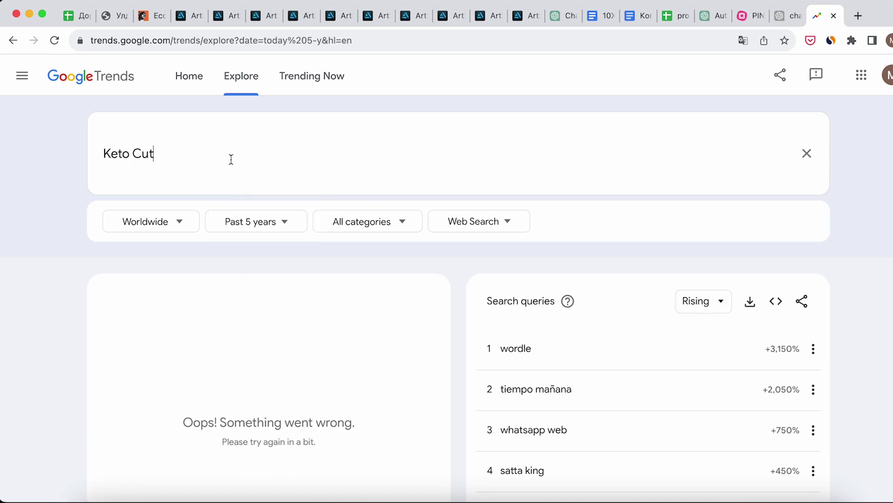
{"action": "key", "text": "Return"}
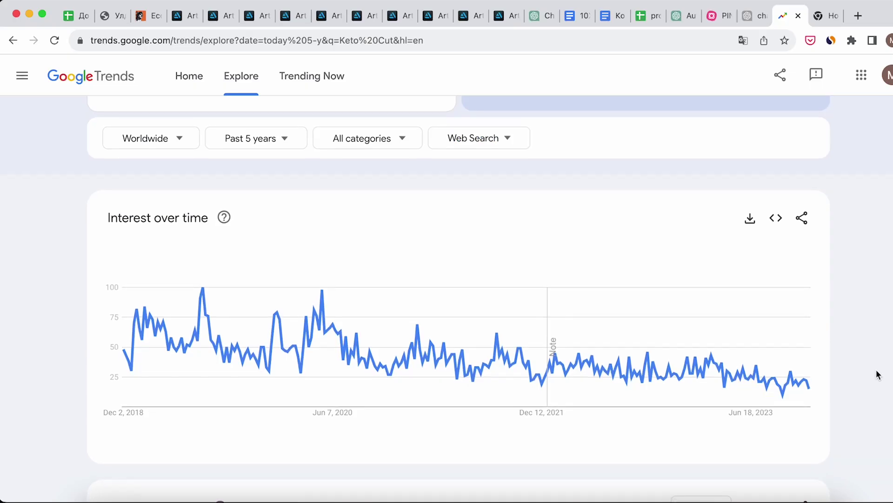
Step: Scroll through the Keto Cut results and narrow them to the United States
{"action": "scroll", "coordinate": [873, 371], "scroll_direction": "down", "scroll_amount": 2}
{"action": "scroll", "coordinate": [872, 367], "scroll_direction": "down", "scroll_amount": 3}
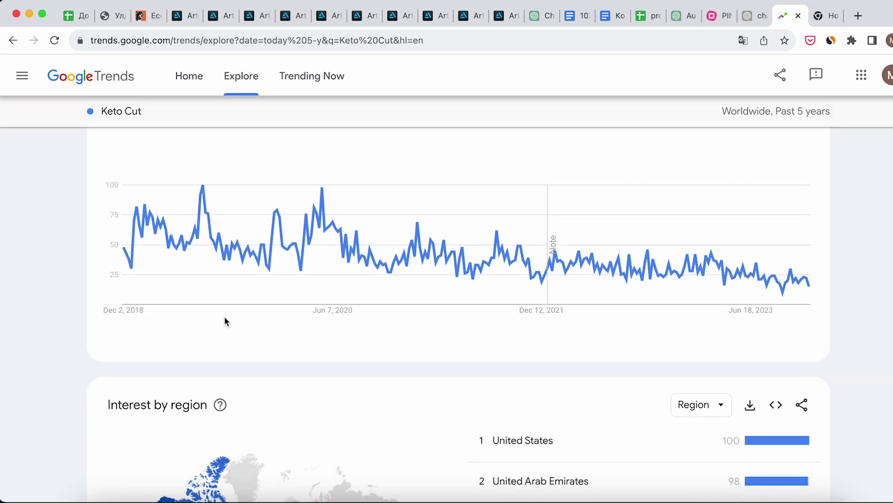
{"action": "scroll", "coordinate": [865, 305], "scroll_direction": "down", "scroll_amount": 2}
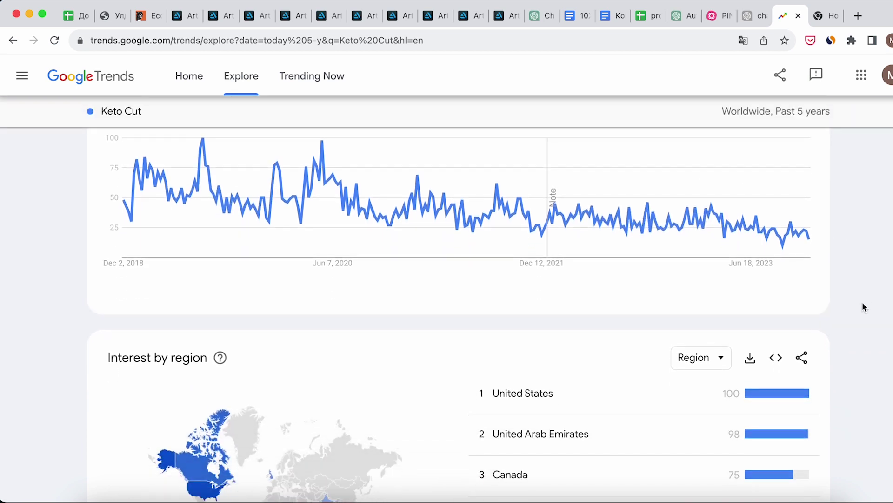
{"action": "scroll", "coordinate": [861, 306], "scroll_direction": "down", "scroll_amount": 3}
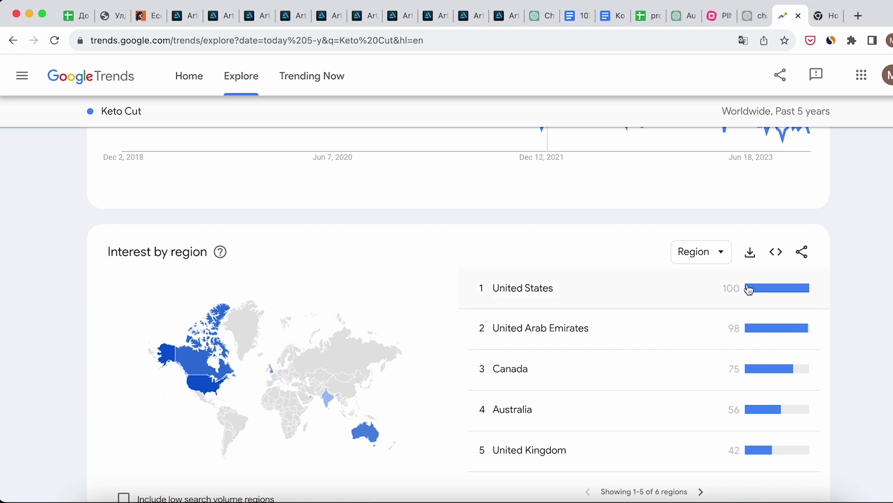
{"action": "scroll", "coordinate": [871, 253], "scroll_direction": "down", "scroll_amount": 2}
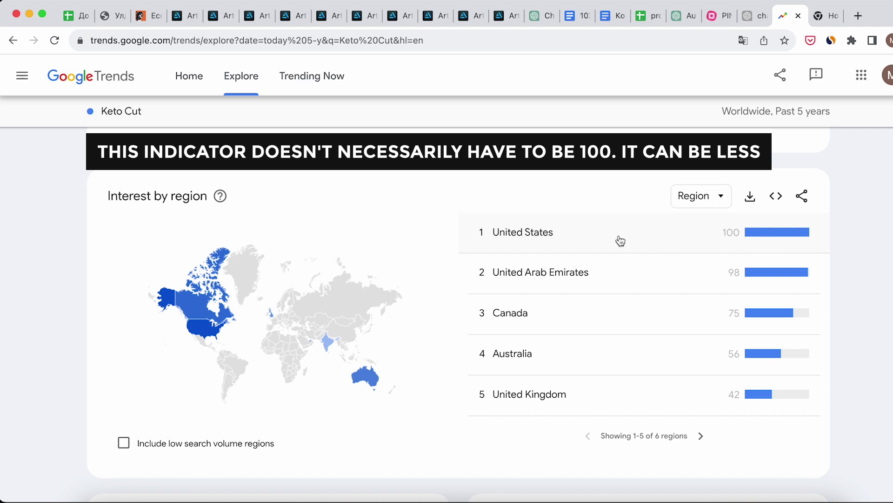
{"action": "left_click", "coordinate": [548, 236]}
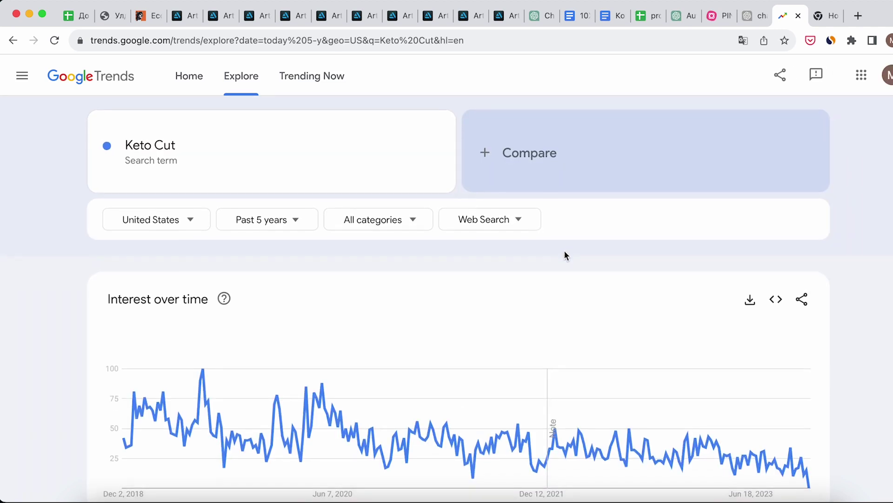
Step: Switch Keto Cut to Worldwide over the past 12 months and check the United States breakdown
{"action": "scroll", "coordinate": [566, 251], "scroll_direction": "down", "scroll_amount": 1}
{"action": "scroll", "coordinate": [568, 253], "scroll_direction": "down", "scroll_amount": 10}
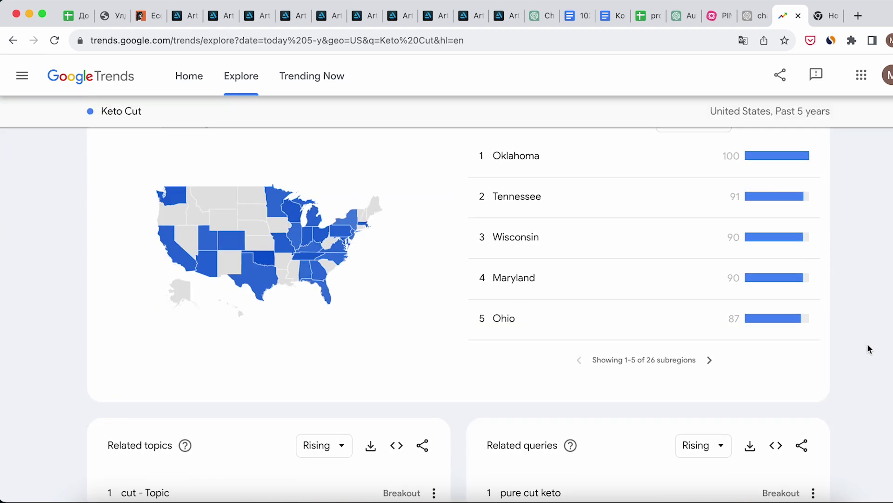
{"action": "scroll", "coordinate": [867, 342], "scroll_direction": "up", "scroll_amount": 10}
{"action": "left_click", "coordinate": [168, 222]}
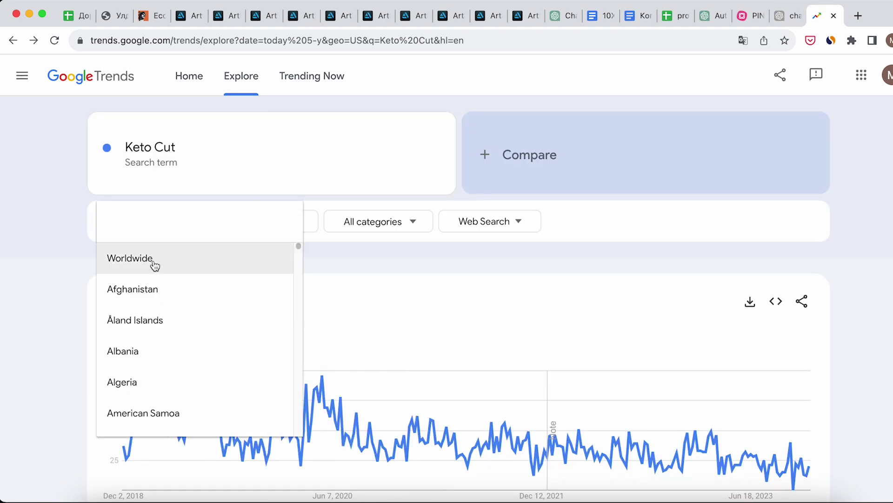
{"action": "left_click", "coordinate": [181, 261]}
{"action": "left_click", "coordinate": [264, 227]}
{"action": "left_click", "coordinate": [265, 406]}
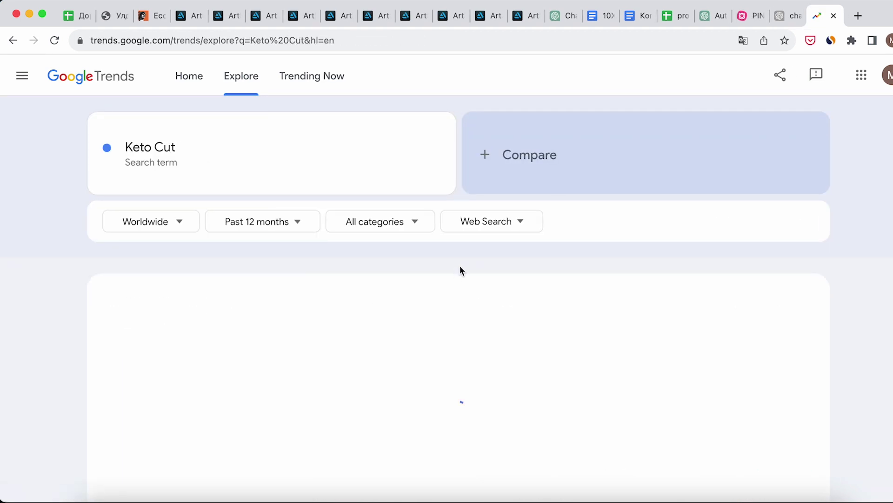
{"action": "scroll", "coordinate": [855, 271], "scroll_direction": "down", "scroll_amount": 7}
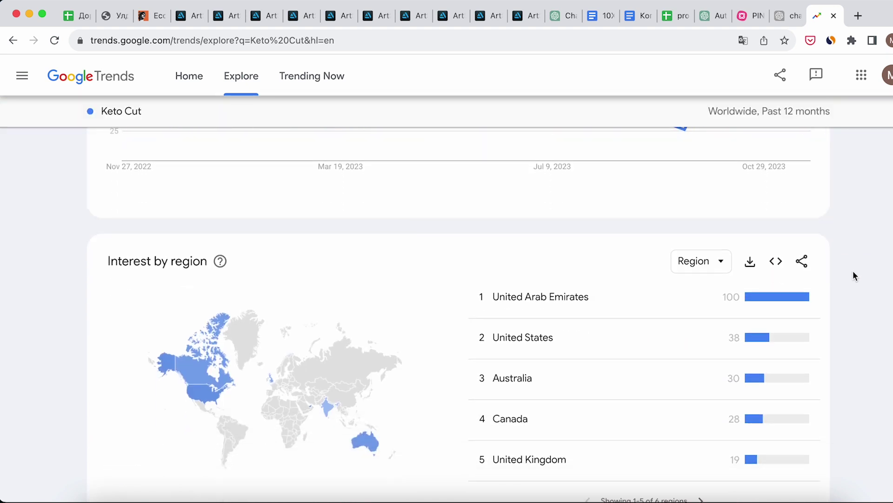
{"action": "left_click", "coordinate": [659, 338]}
{"action": "scroll", "coordinate": [825, 292], "scroll_direction": "down", "scroll_amount": 2}
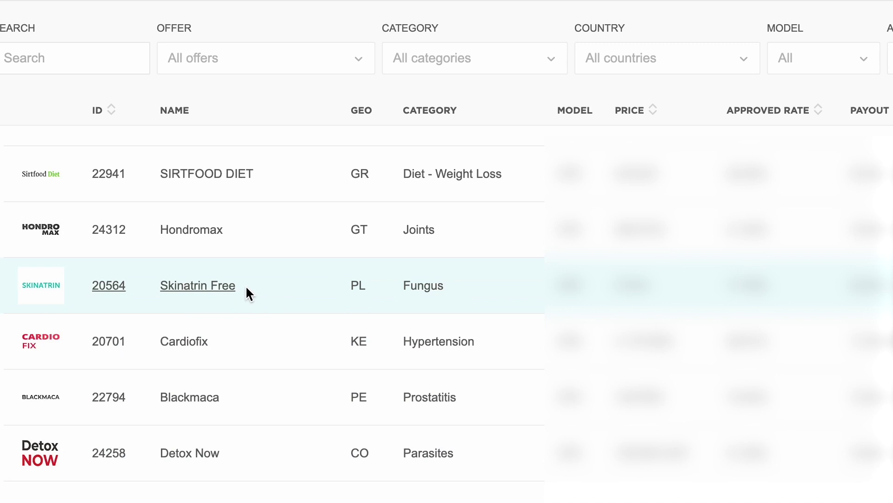
Step: Copy 'Skinatrin Free' from the offers table and search it in Google Trends
{"action": "left_click_drag", "start_coordinate": [244, 285], "coordinate": [163, 285]}
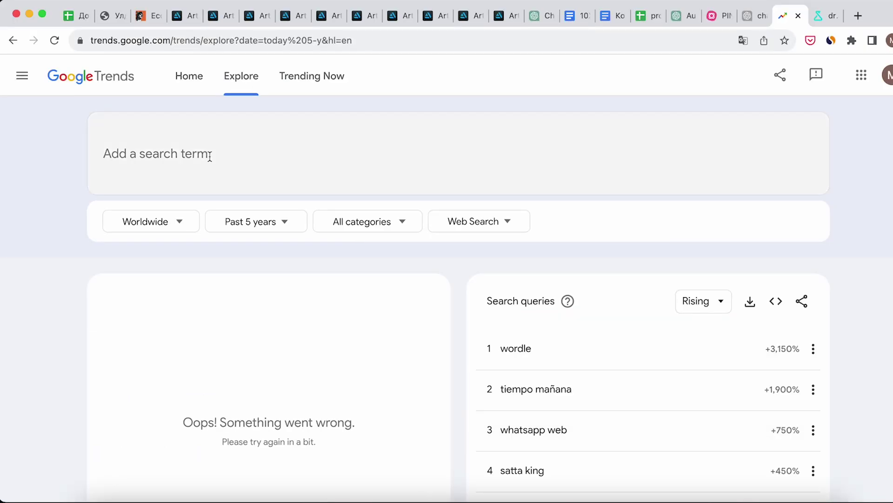
{"action": "left_click", "coordinate": [209, 154]}
{"action": "type", "text": "Skinatrin Free"}
{"action": "key", "text": "Return"}
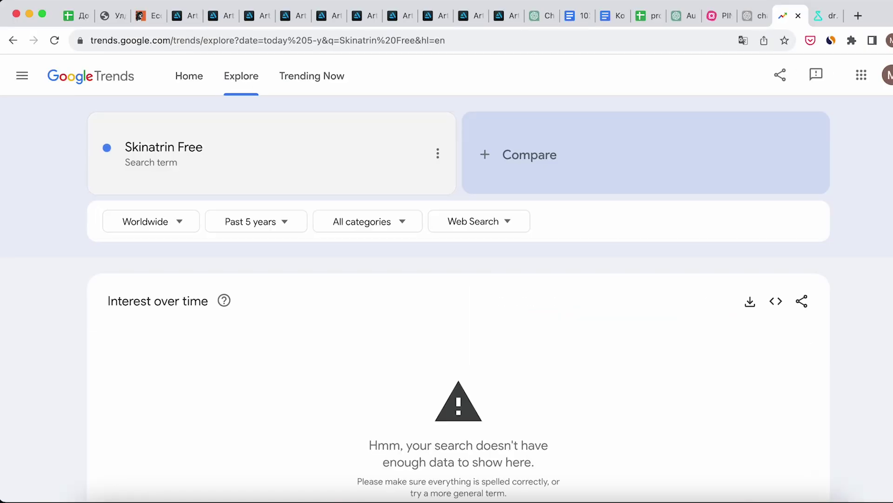
{"action": "scroll", "coordinate": [551, 319], "scroll_direction": "down", "scroll_amount": 2}
{"action": "scroll", "coordinate": [241, 265], "scroll_direction": "up", "scroll_amount": 2}
Step: Trim the search term to 'Skinatrin' and rerun the search
{"action": "left_click", "coordinate": [172, 151]}
{"action": "left_click", "coordinate": [181, 153]}
{"action": "key", "text": "BackSpace"}
{"action": "key", "text": "BackSpace"}
{"action": "key", "text": "BackSpace"}
{"action": "key", "text": "BackSpace"}
{"action": "key", "text": "BackSpace"}
{"action": "key", "text": "Return"}
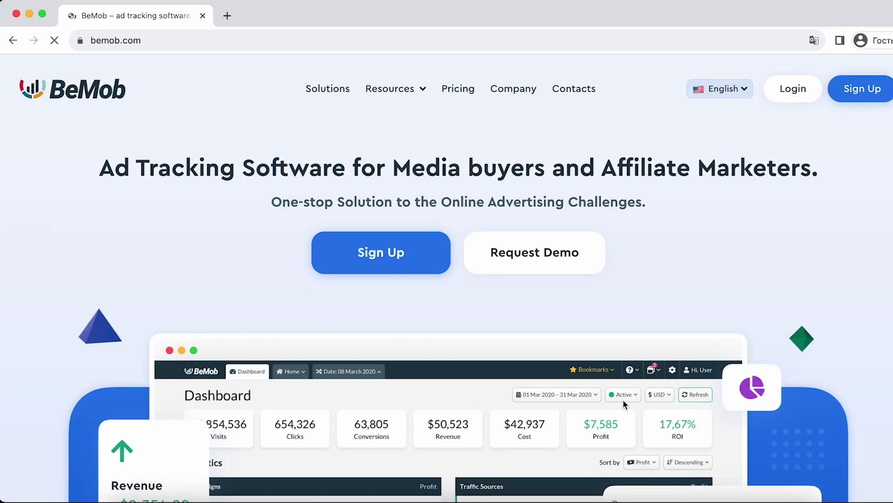
Step: Switch from the site address bar to the BeMob account page
{"action": "left_click_drag", "start_coordinate": [141, 40], "coordinate": [89, 40]}
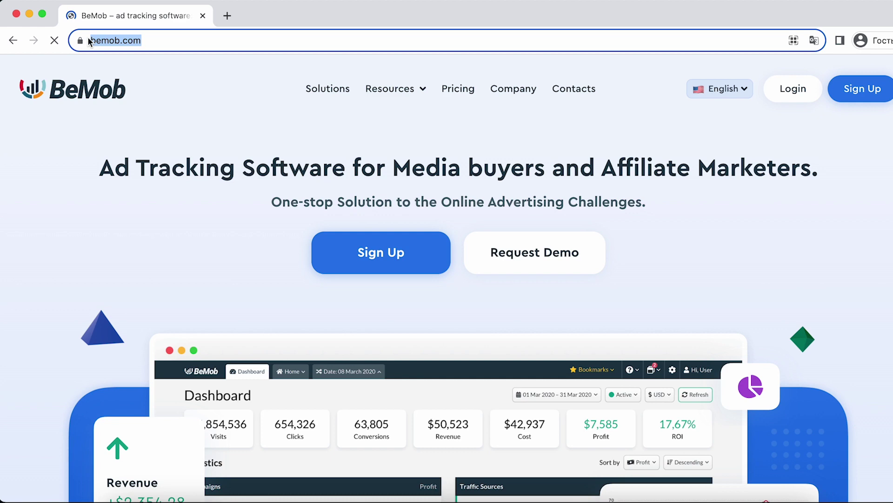
{"action": "left_click", "coordinate": [844, 130]}
{"action": "left_click", "coordinate": [862, 93]}
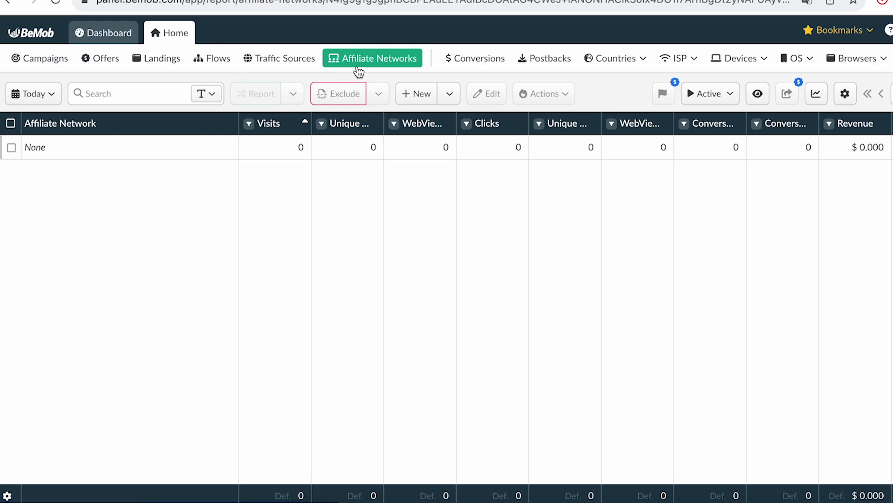
Step: Create a new affiliate network from BeMob's MaxBounty template, prefilled with click ID s2
{"action": "left_click", "coordinate": [449, 94]}
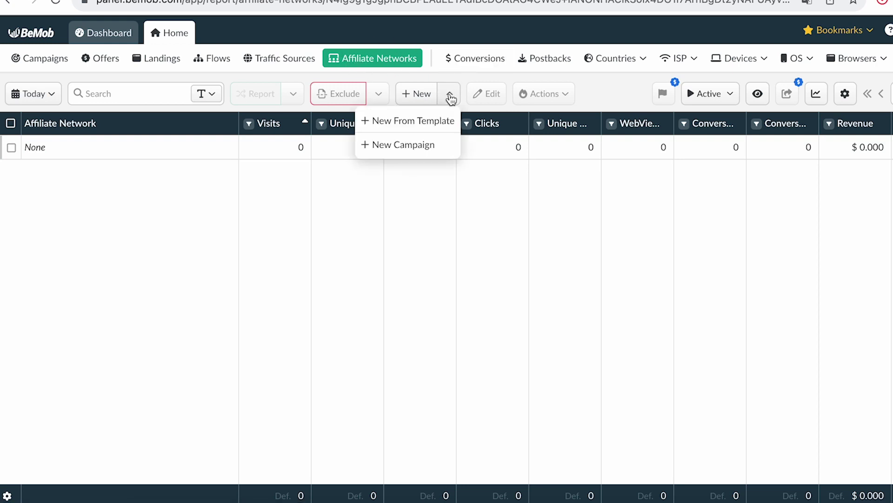
{"action": "left_click", "coordinate": [417, 122]}
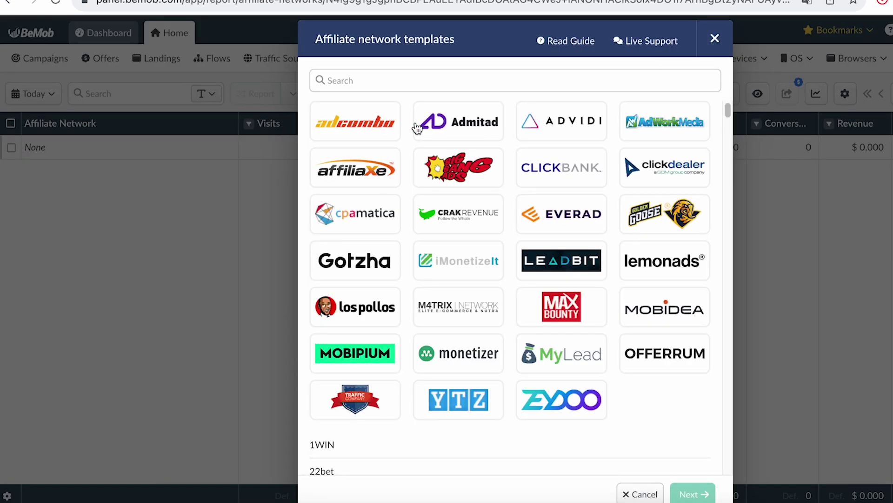
{"action": "left_click", "coordinate": [551, 323]}
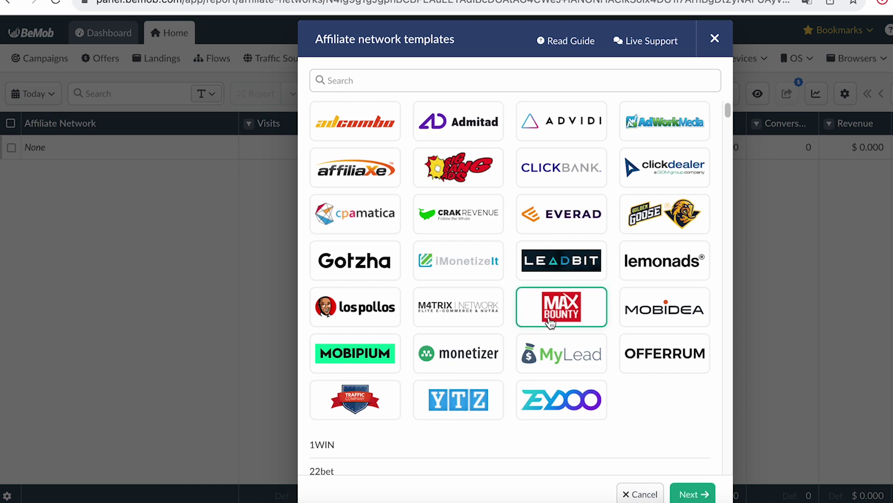
{"action": "left_click", "coordinate": [689, 494]}
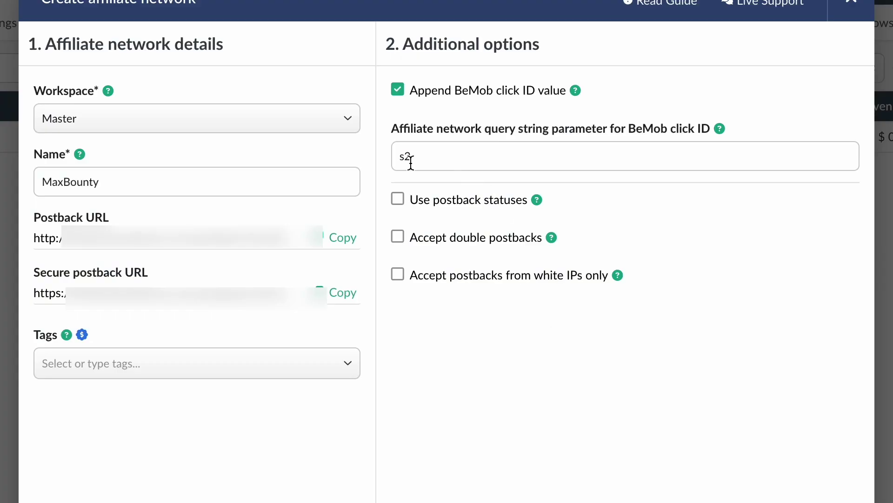
Step: Keep s2 as MaxBounty's click ID parameter and leave postback status mapping off
{"action": "left_click_drag", "start_coordinate": [427, 162], "coordinate": [393, 156]}
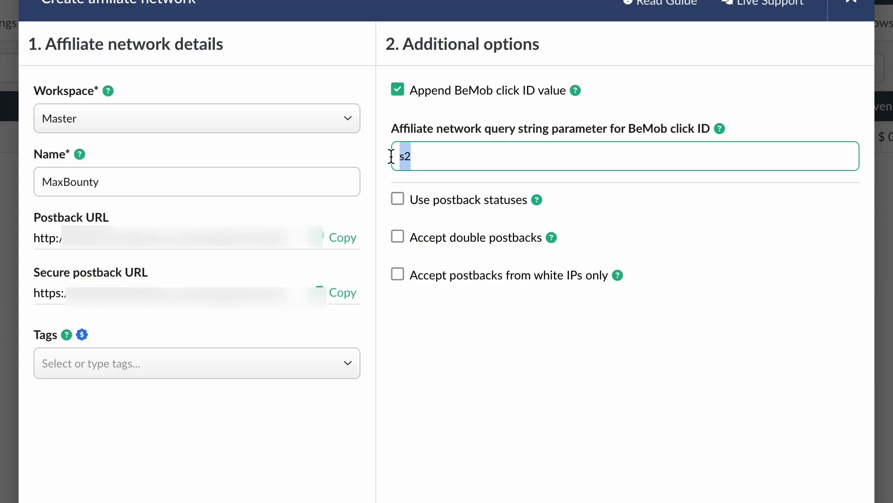
{"action": "left_click", "coordinate": [457, 161]}
{"action": "left_click", "coordinate": [454, 209]}
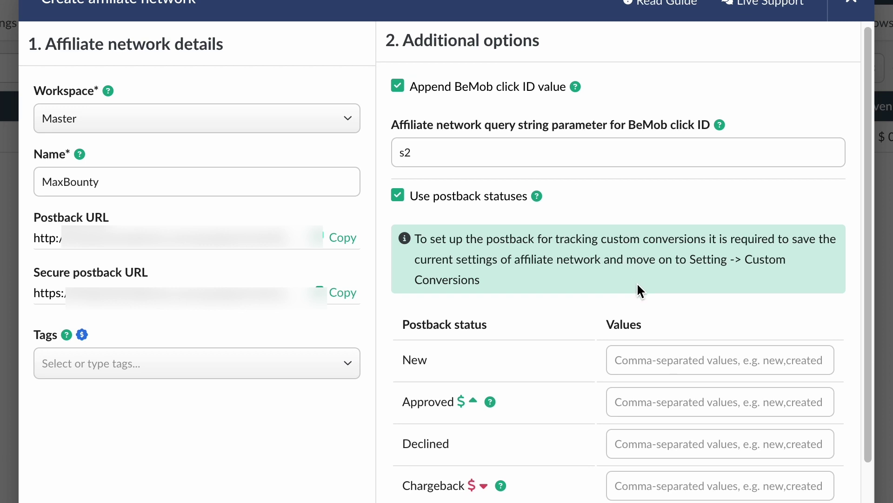
{"action": "scroll", "coordinate": [637, 284], "scroll_direction": "down", "scroll_amount": 3}
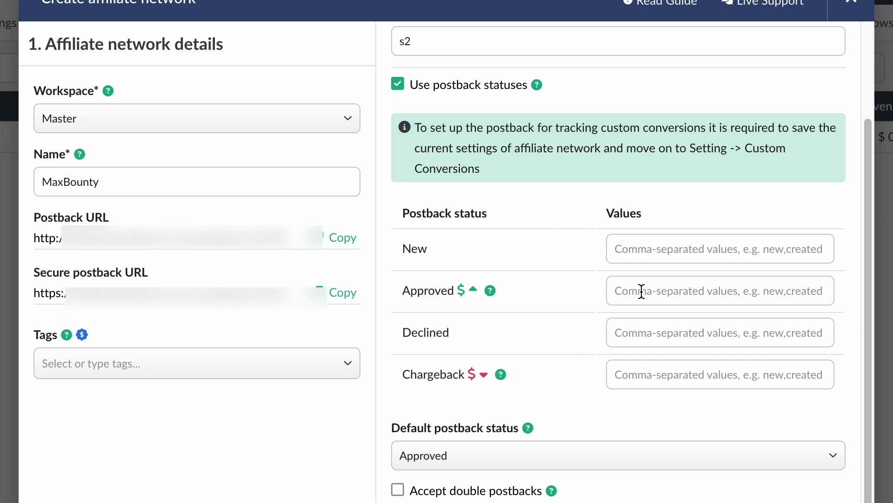
{"action": "left_click", "coordinate": [419, 87]}
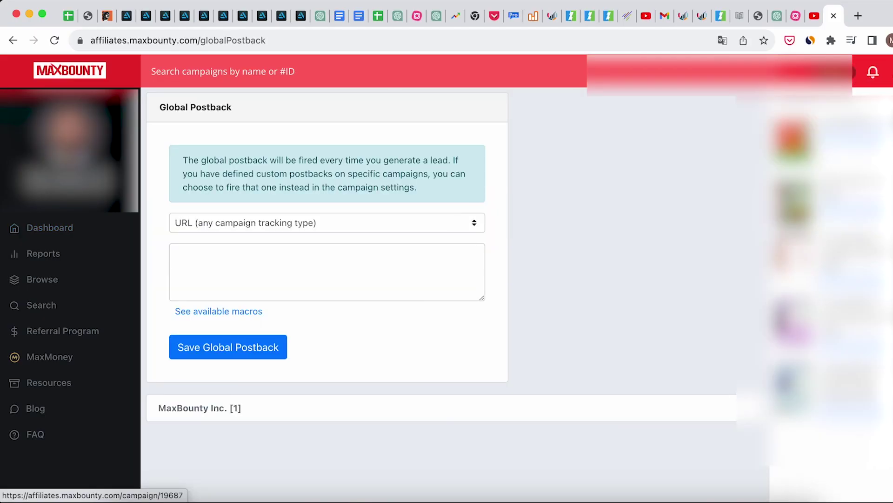
Step: Paste BeMob's postback URL as MaxBounty's Global Postback, then save the MaxBounty network in BeMob
{"action": "left_click", "coordinate": [373, 266]}
{"action": "key", "text": "super+v"}
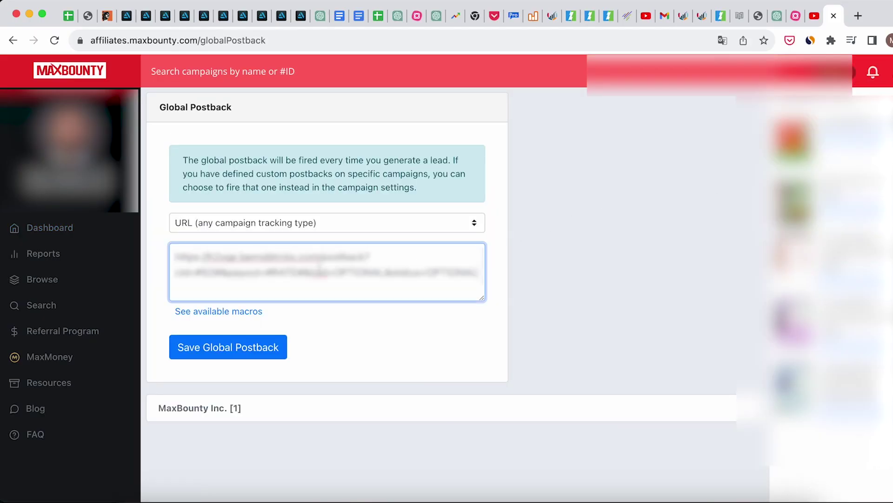
{"action": "left_click", "coordinate": [271, 348]}
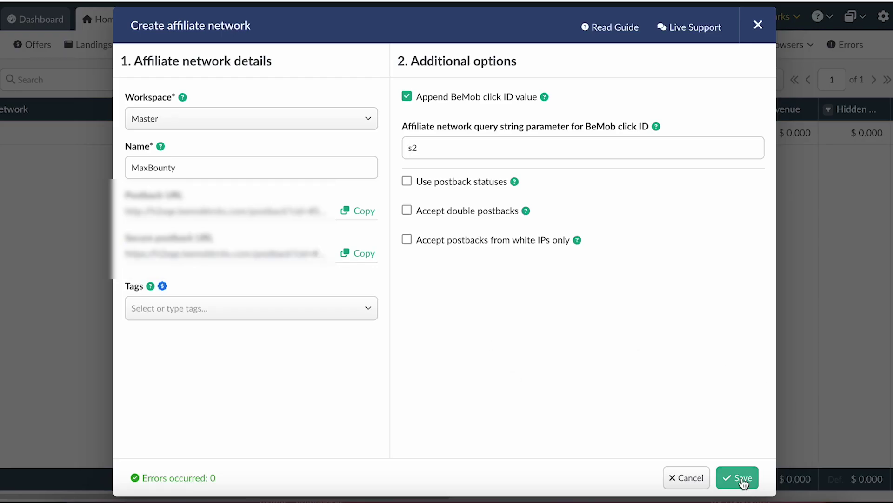
{"action": "left_click", "coordinate": [740, 476]}
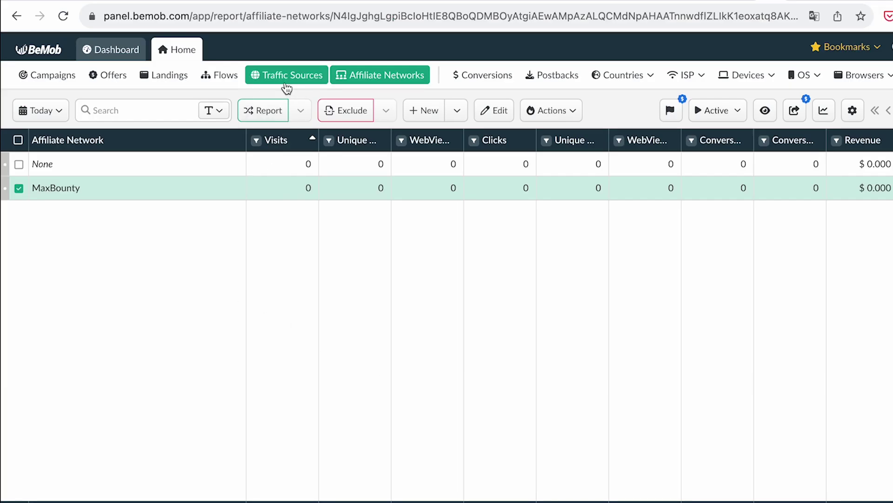
Step: Start a new BeMob traffic source named Pinterest
{"action": "left_click", "coordinate": [286, 77]}
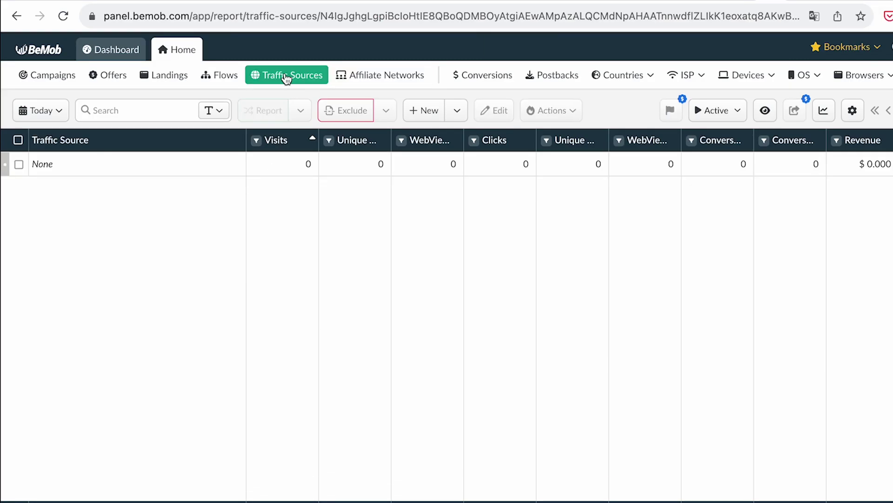
{"action": "left_click", "coordinate": [418, 112]}
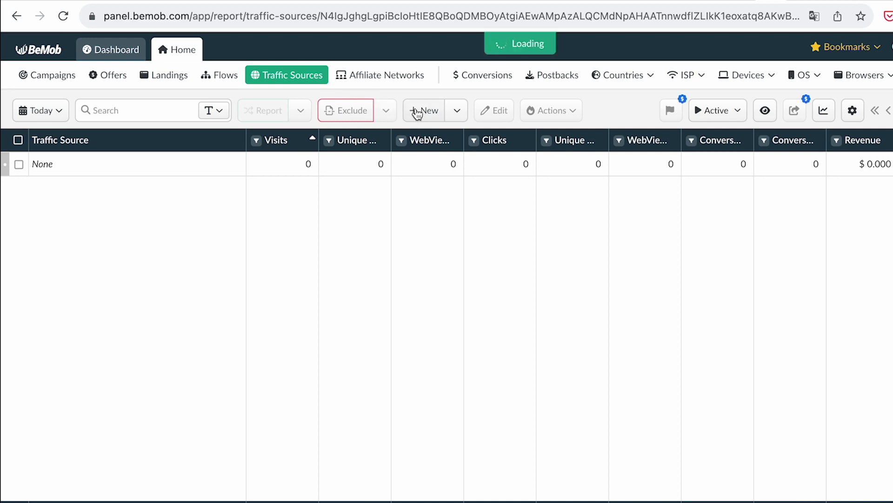
{"action": "left_click", "coordinate": [172, 201]}
{"action": "type", "text": "Pinterest"}
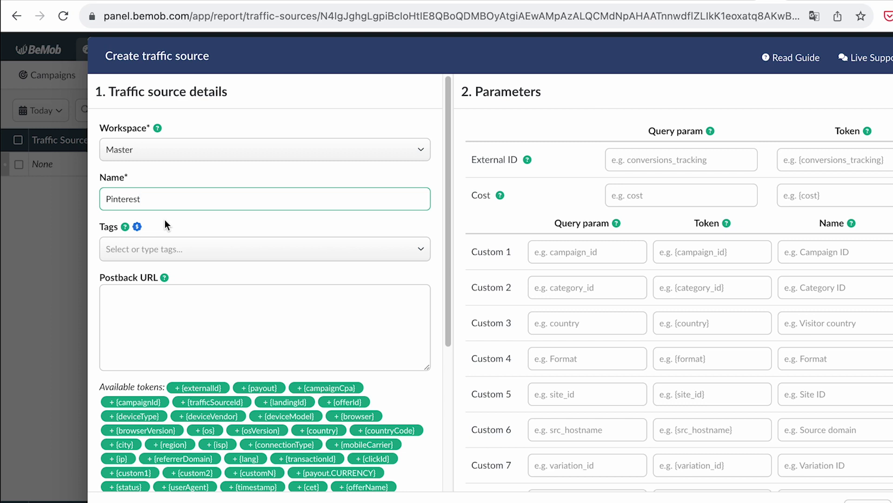
{"action": "left_click", "coordinate": [164, 220]}
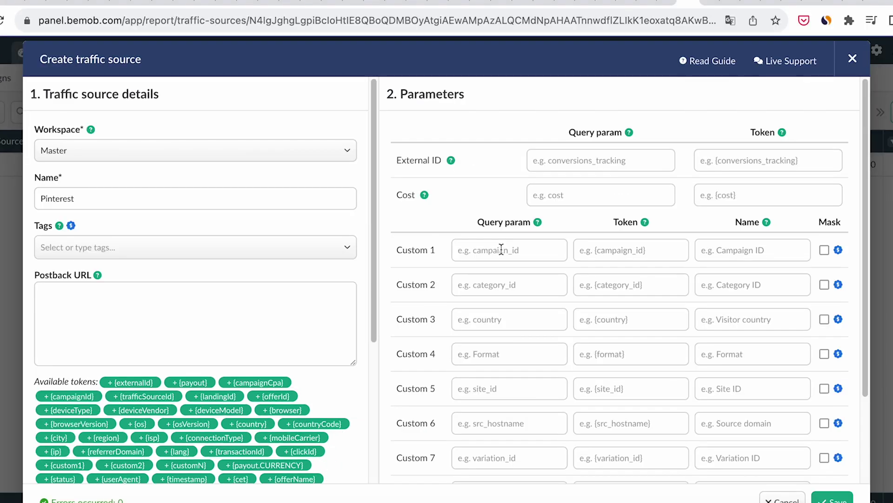
Step: Set Custom 1 to keyword and Custom 2 to creative_type, then save the Pinterest source
{"action": "left_click", "coordinate": [578, 252]}
{"action": "type", "text": "keyword"}
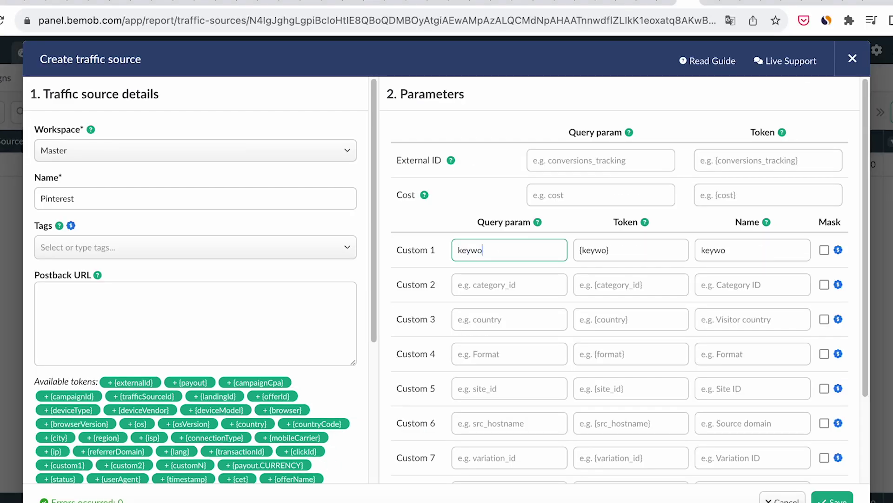
{"action": "left_click", "coordinate": [500, 281]}
{"action": "type", "text": "creative_type"}
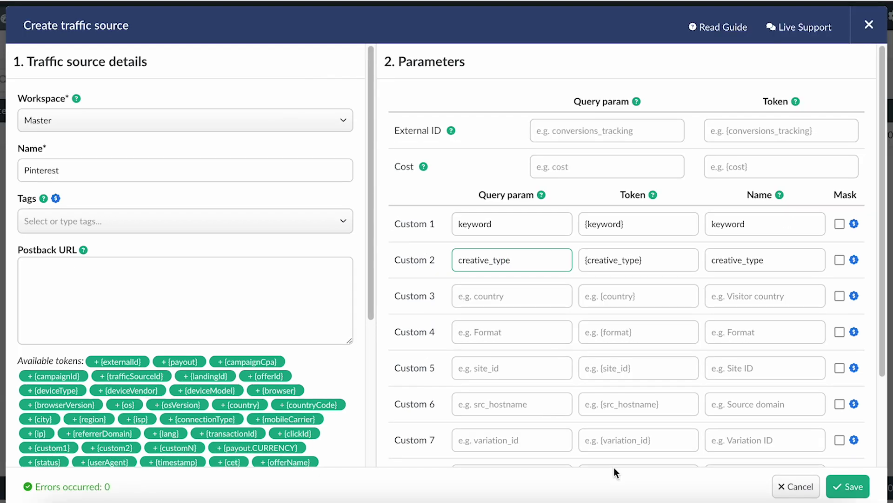
{"action": "left_click", "coordinate": [842, 486]}
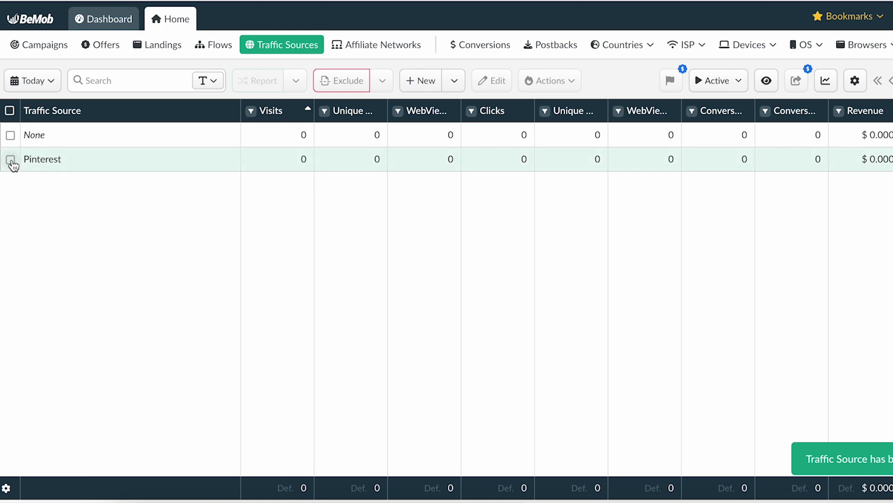
{"action": "left_click", "coordinate": [10, 160]}
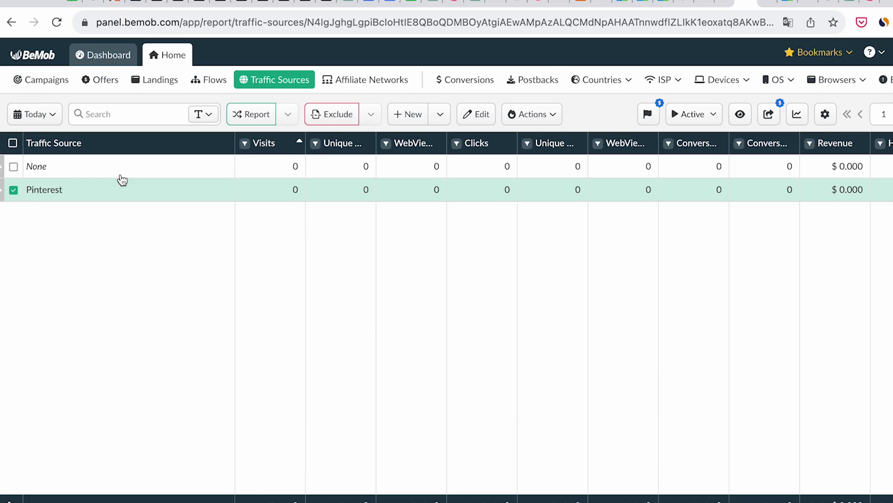
Step: Create a Keto Cut offer with country United States and affiliate network MaxBounty
{"action": "left_click", "coordinate": [104, 84]}
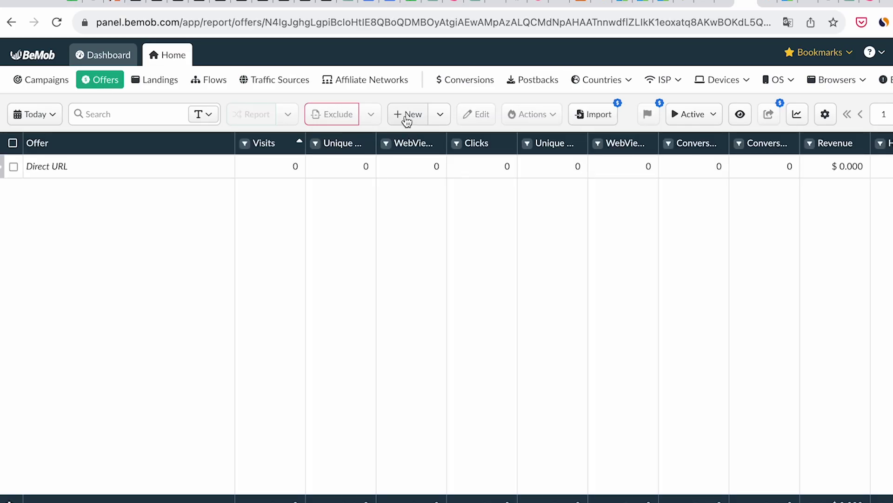
{"action": "left_click", "coordinate": [406, 115]}
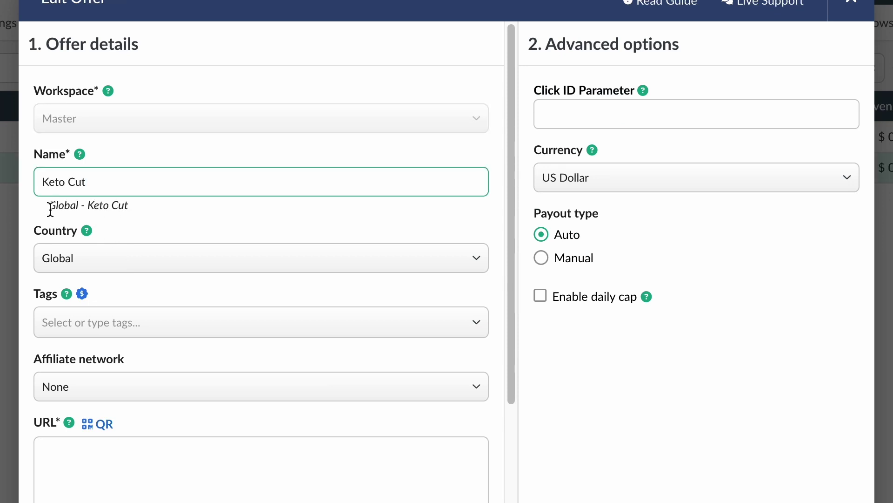
{"action": "left_click", "coordinate": [82, 258]}
{"action": "left_click", "coordinate": [107, 317]}
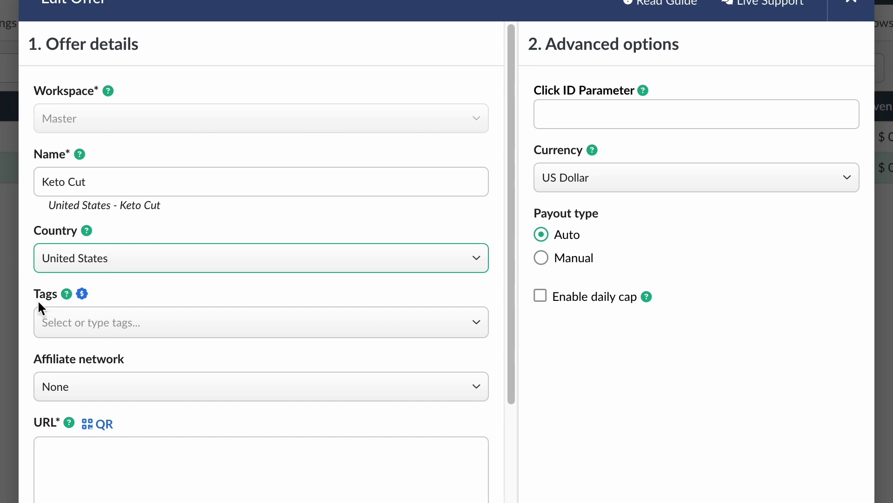
{"action": "left_click", "coordinate": [139, 389]}
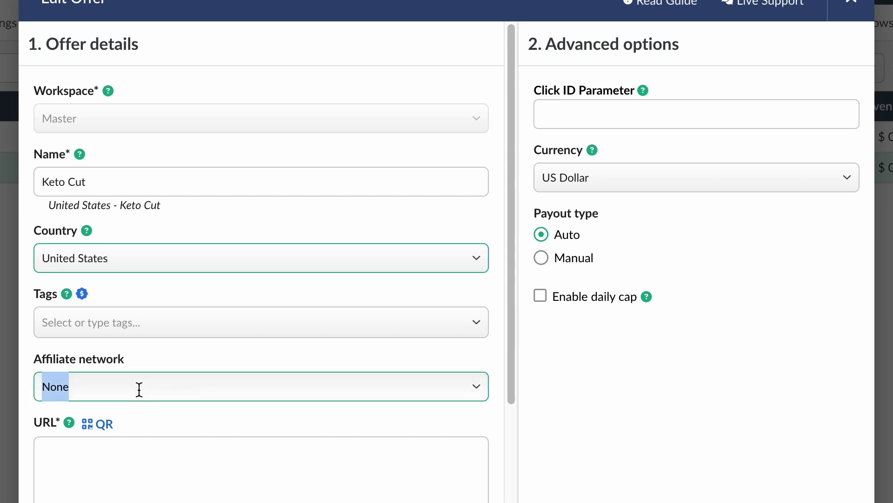
{"action": "left_click", "coordinate": [95, 450]}
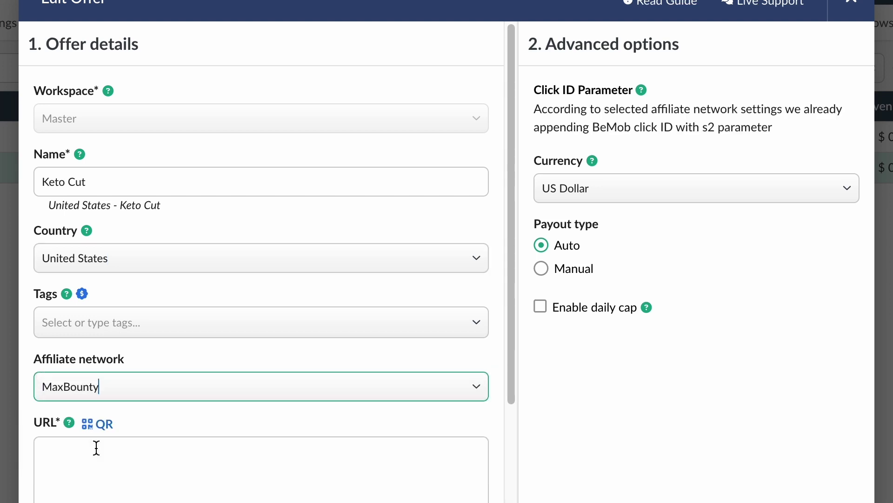
{"action": "left_click", "coordinate": [141, 482]}
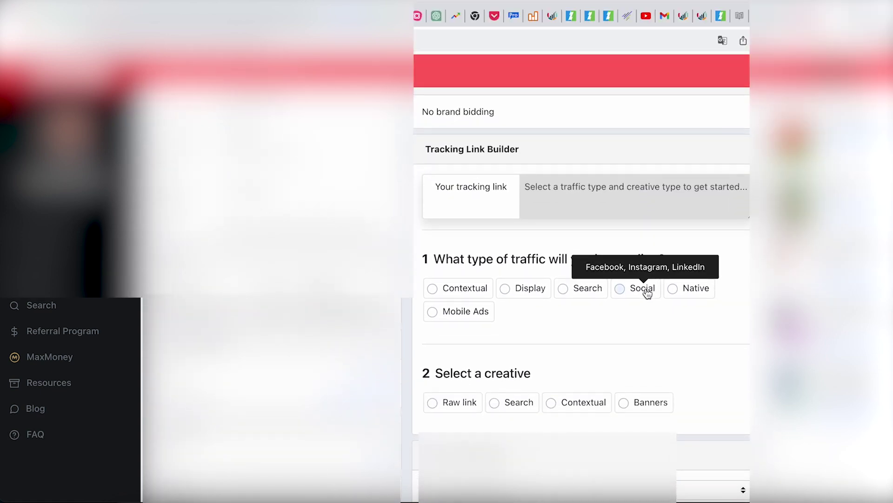
Step: Use MaxBounty's Social raw-link tracking link as the Keto Cut offer URL and save the offer
{"action": "scroll", "coordinate": [585, 336], "scroll_direction": "down", "scroll_amount": 1}
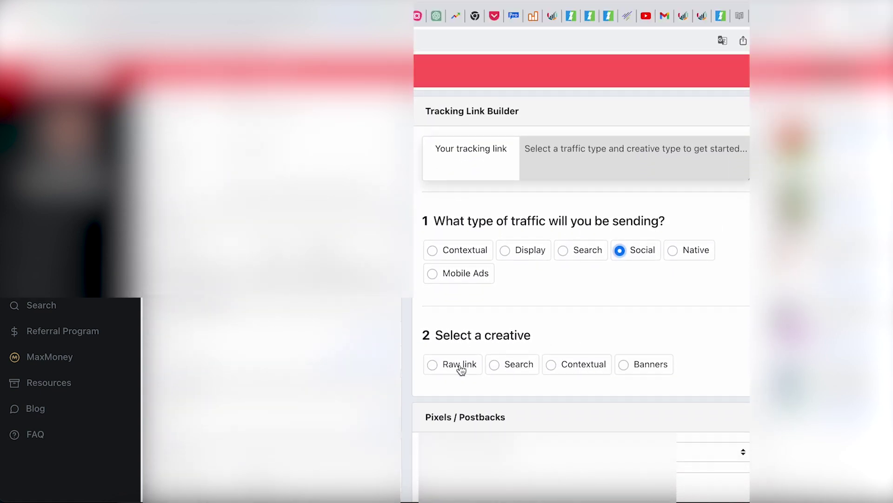
{"action": "left_click", "coordinate": [460, 370]}
{"action": "scroll", "coordinate": [461, 370], "scroll_direction": "down", "scroll_amount": 3}
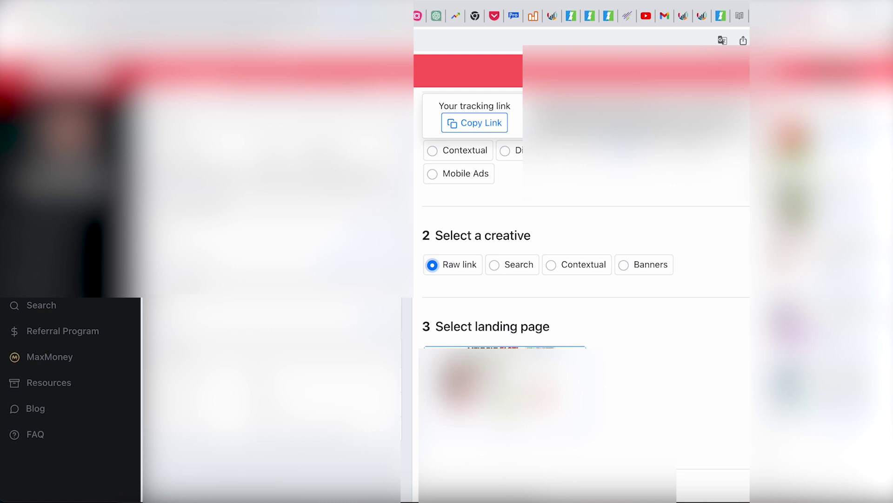
{"action": "scroll", "coordinate": [510, 336], "scroll_direction": "up", "scroll_amount": 1}
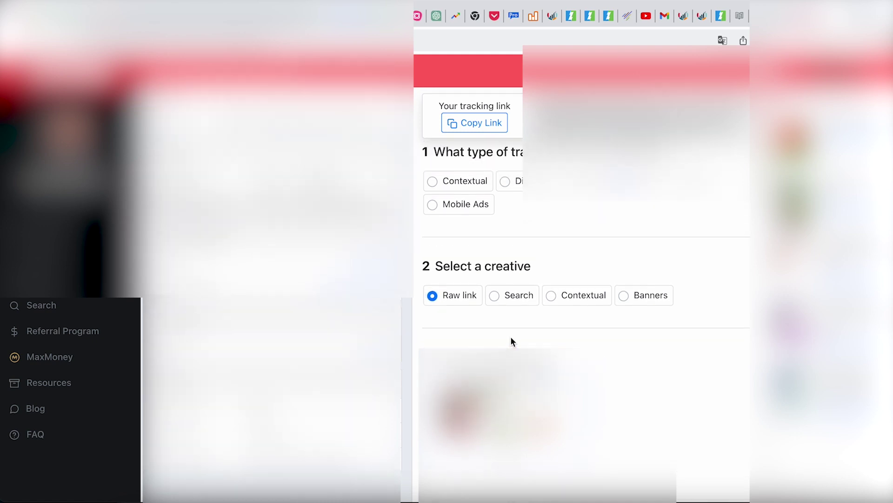
{"action": "left_click", "coordinate": [474, 123]}
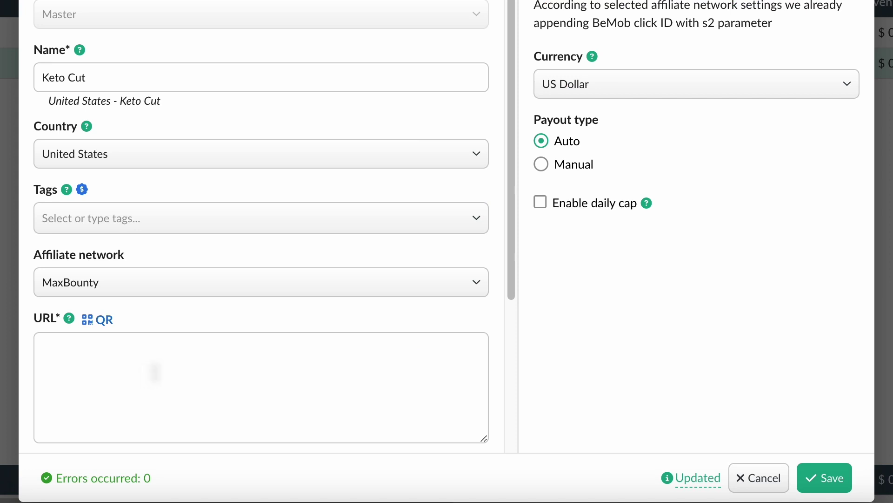
{"action": "key", "text": "ctrl+v"}
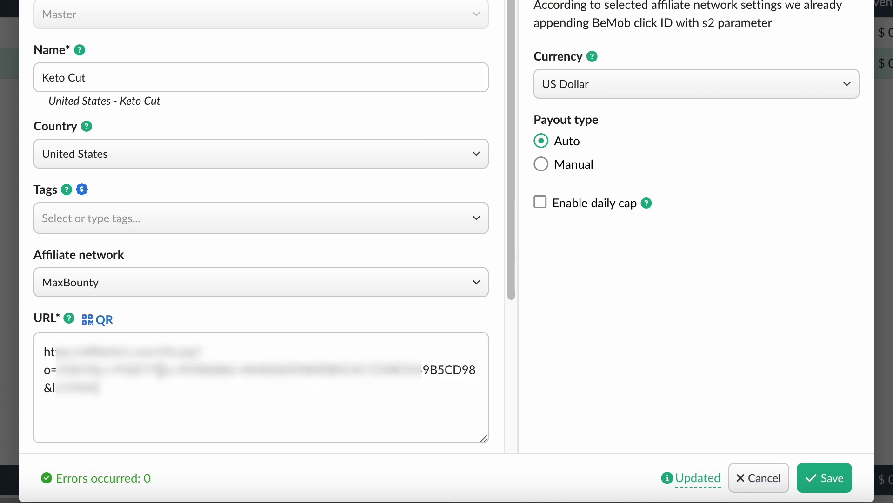
{"action": "left_click", "coordinate": [830, 479]}
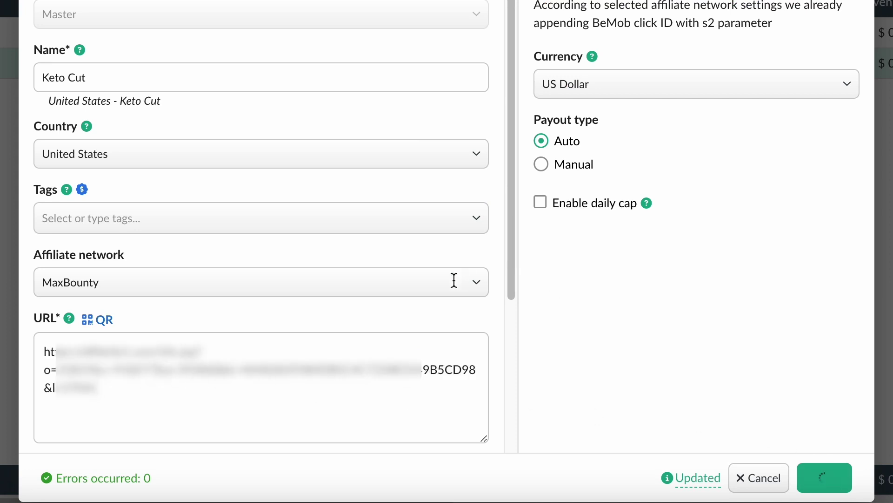